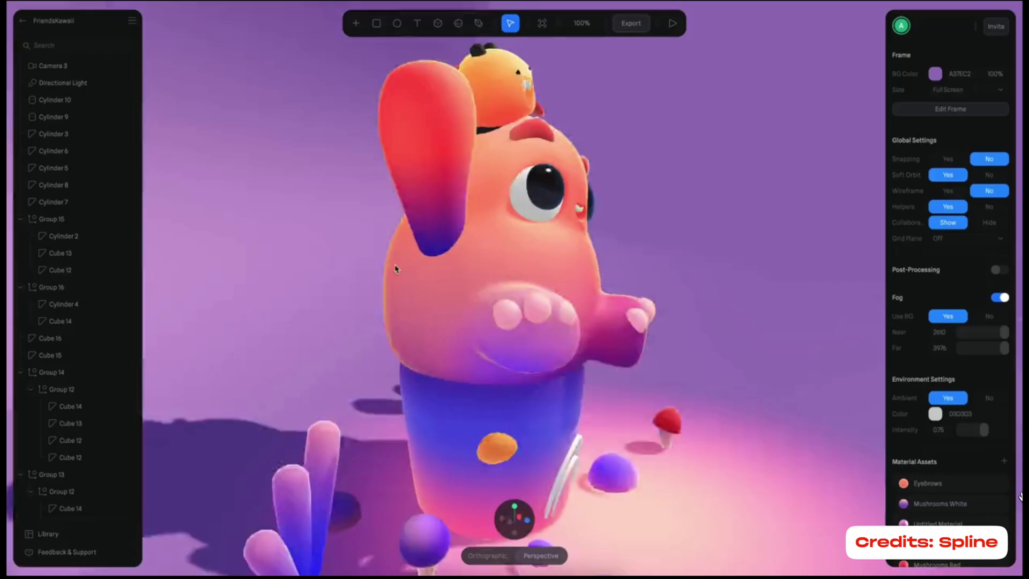
Step: Play with the island demo on spline.design, then jump to the Download platform options
drag(395, 267, 532, 249)
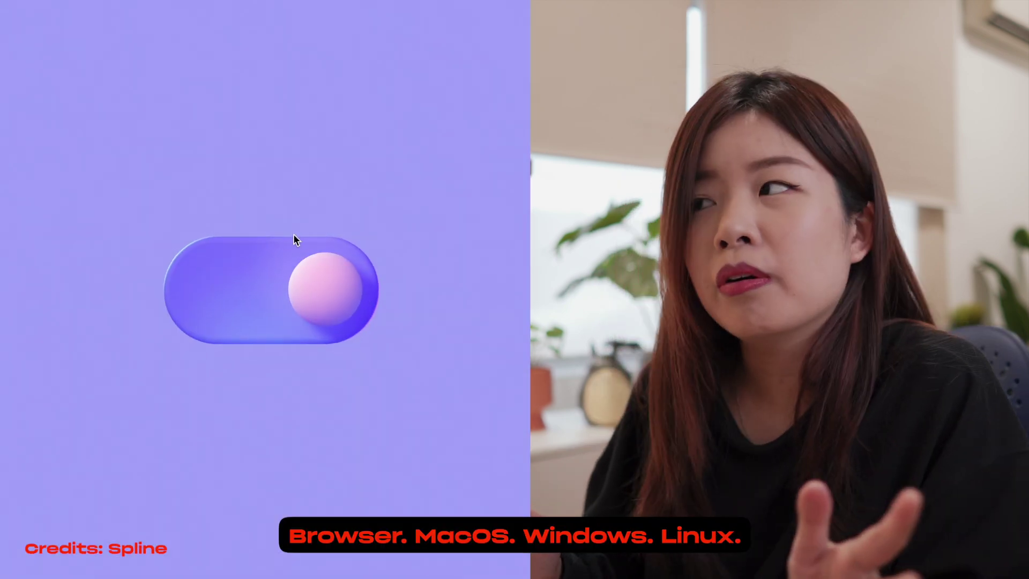
click(324, 292)
click(200, 293)
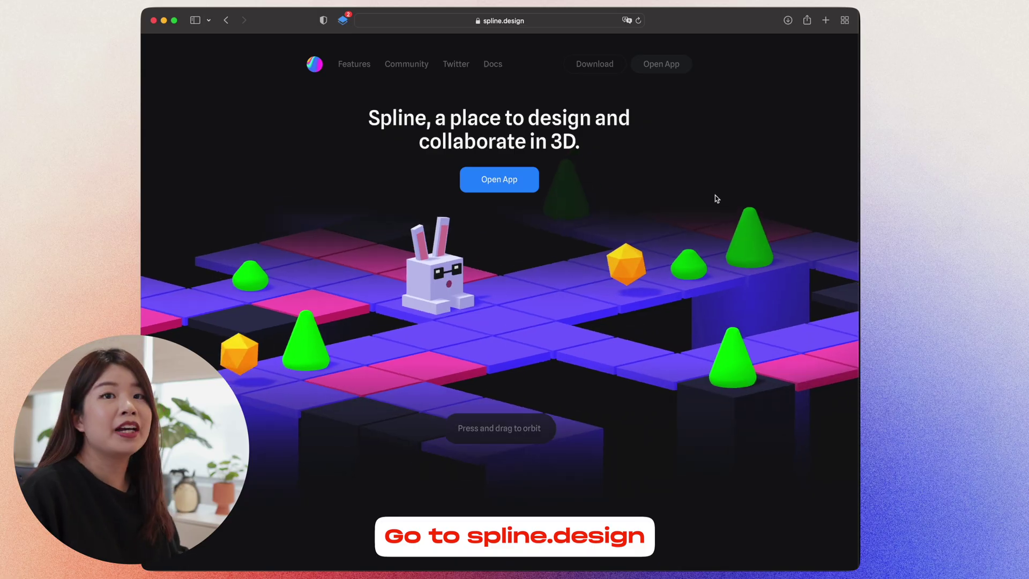
click(595, 64)
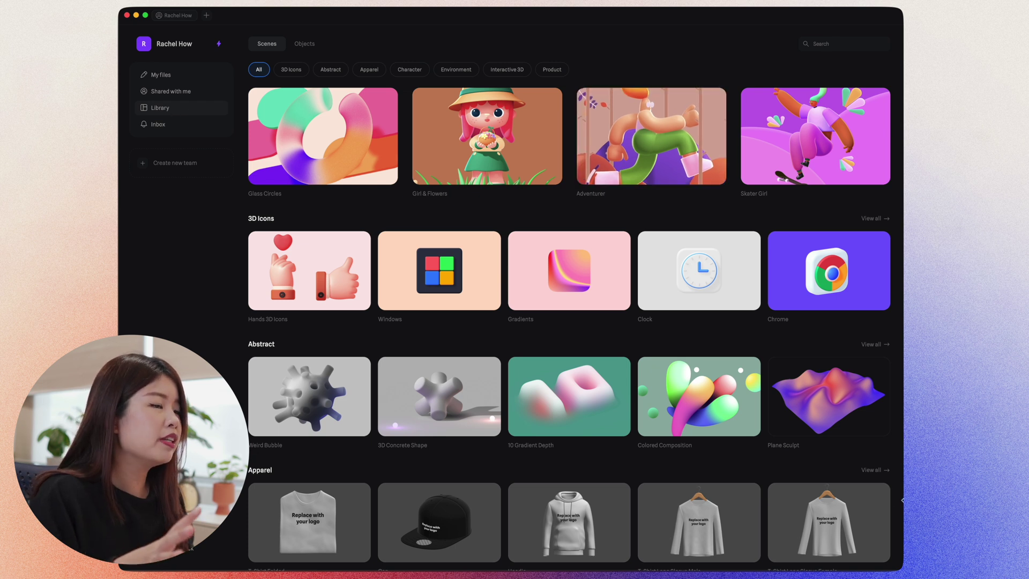
Step: Glance at the Library's Objects, then return to Scenes and scroll down to Interactive 3D
scroll(894, 487, down, 1)
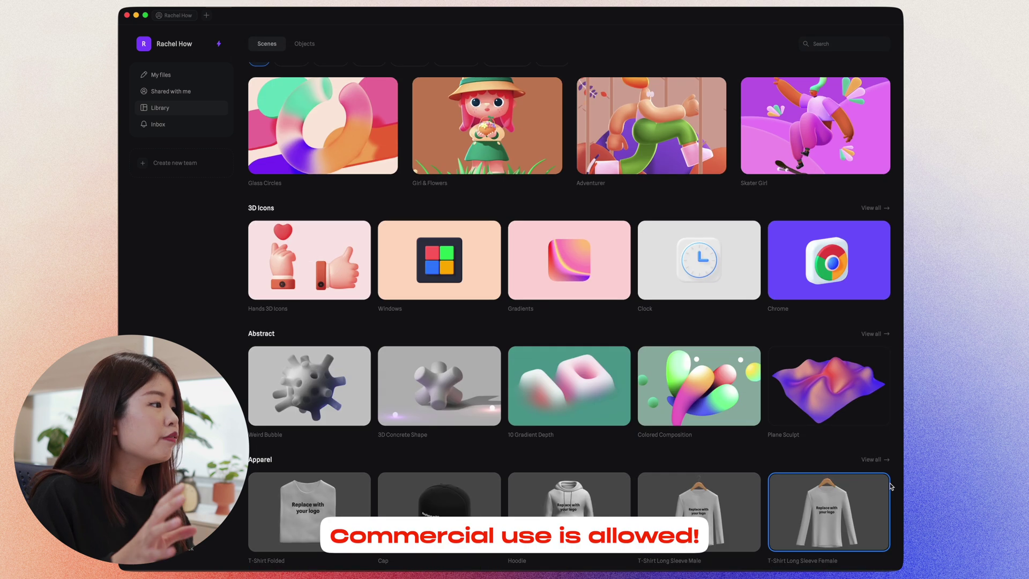
scroll(702, 419, down, 3)
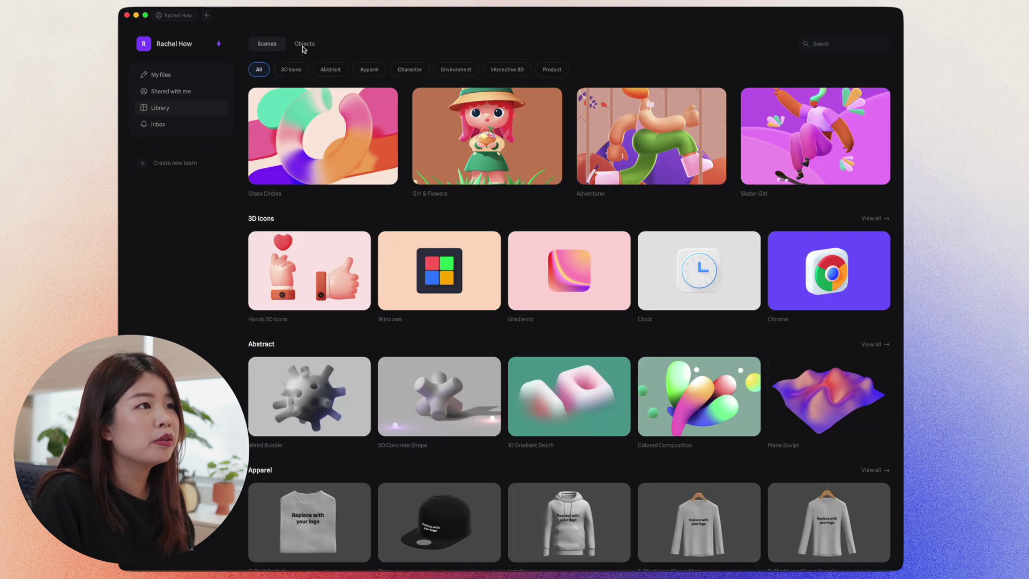
click(304, 46)
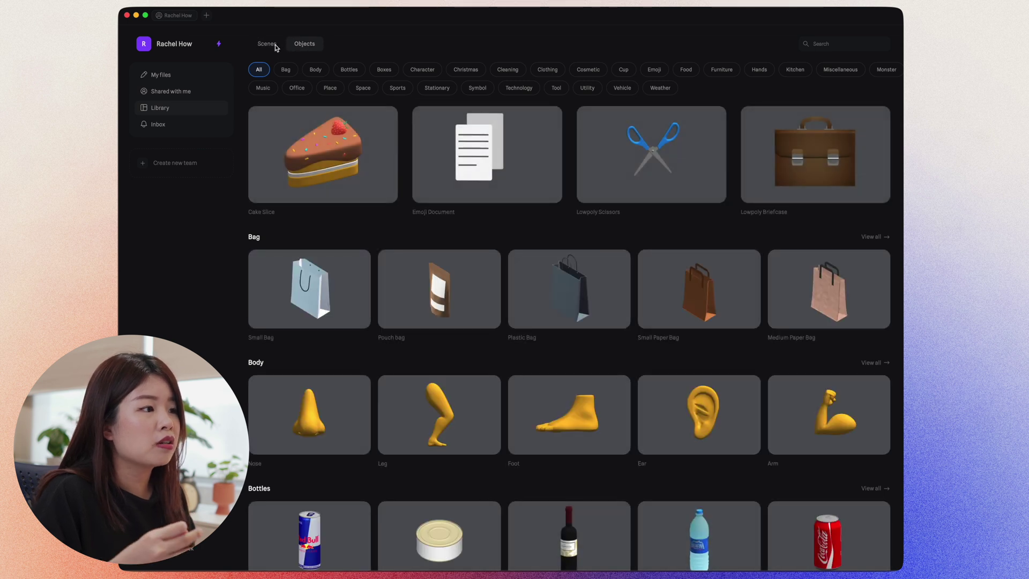
click(275, 45)
scroll(410, 387, down, 12)
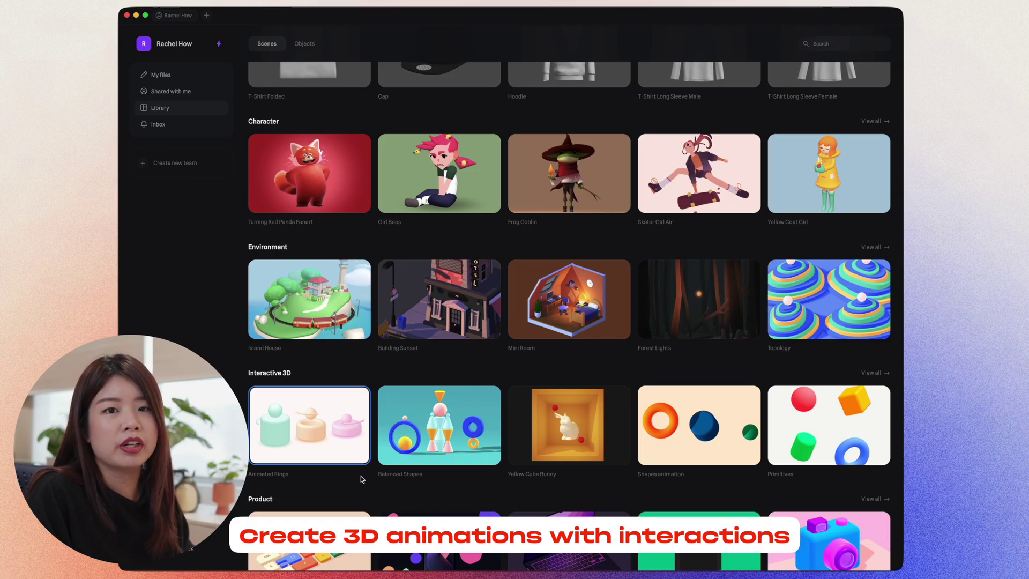
Step: Open an Animated Rings copy, fit all objects in view, and play and orbit the preview
click(362, 479)
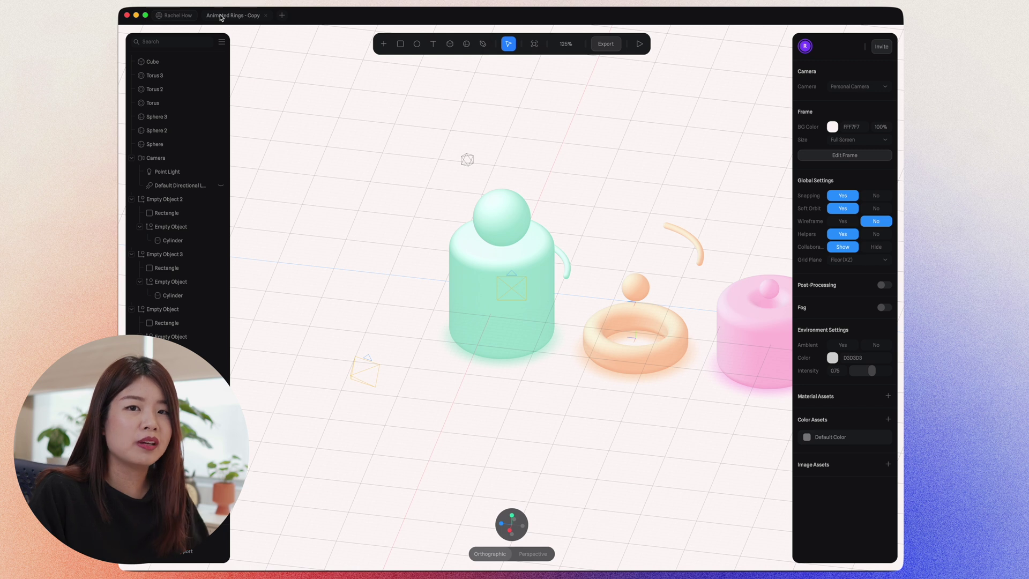
key(shift+1)
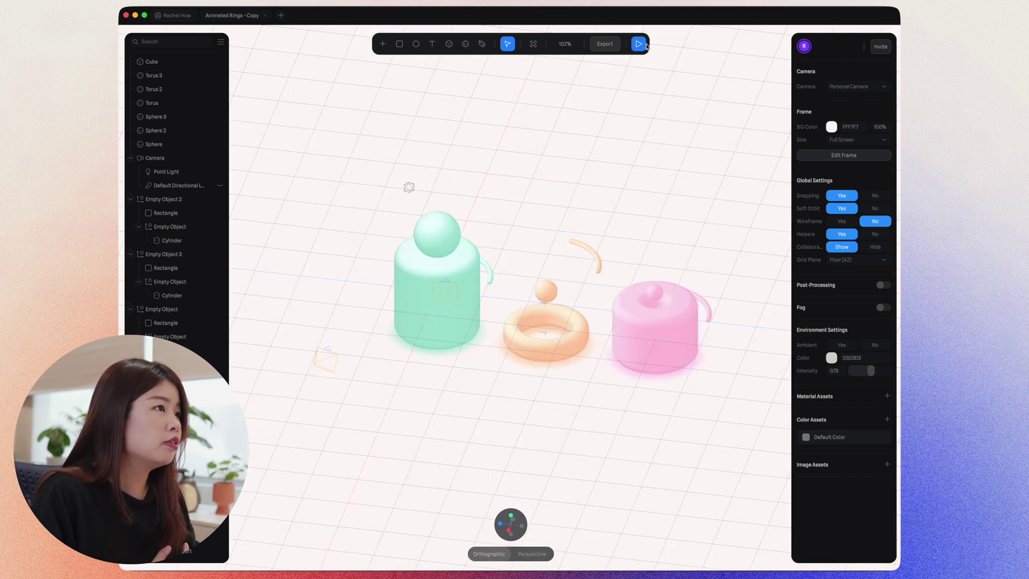
click(637, 44)
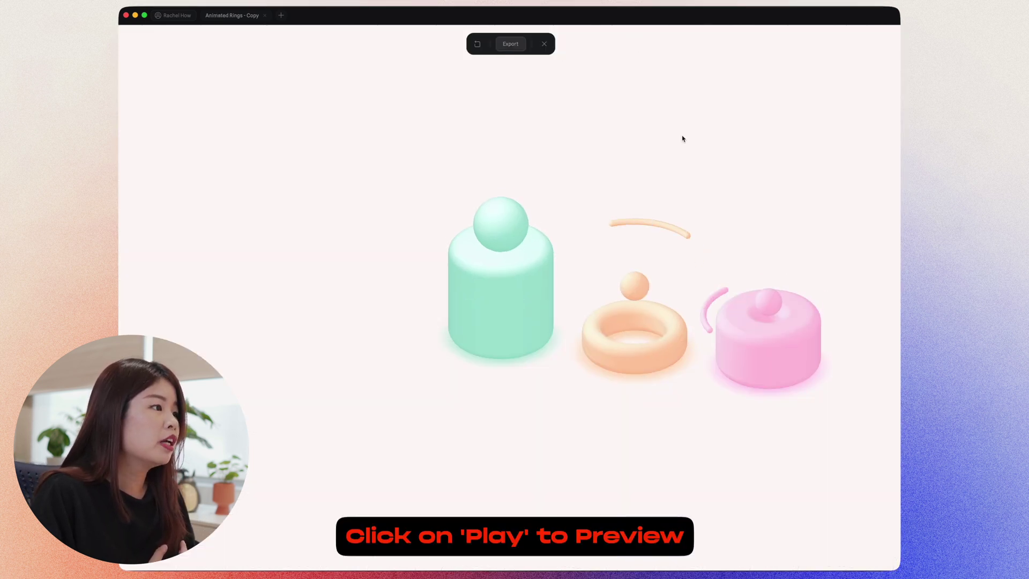
alt+drag(692, 189, 516, 223)
Step: Exit the preview, switch Fog on then off again, and replay the scene
click(638, 45)
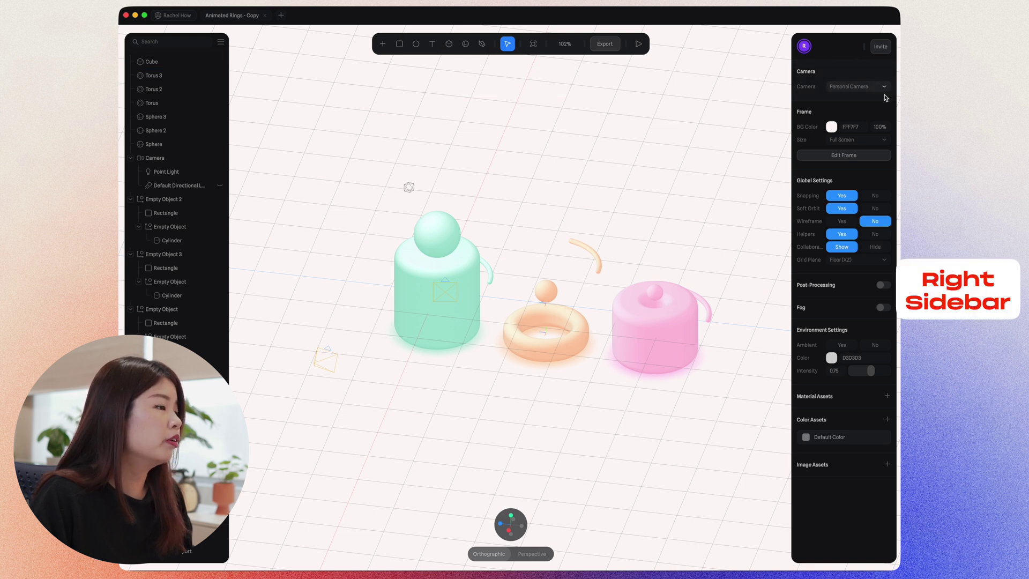
scroll(618, 252, right, 2)
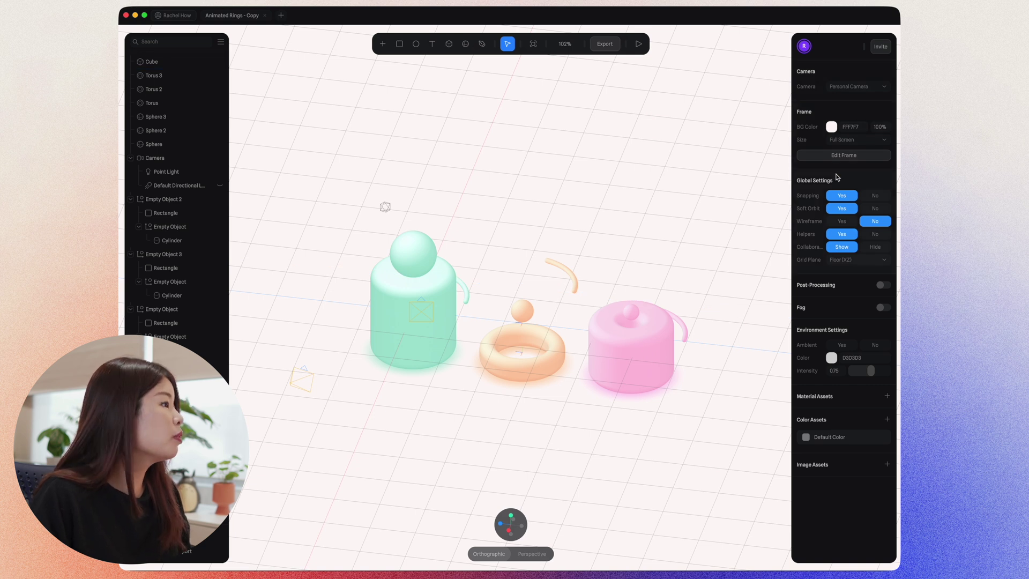
click(888, 309)
click(887, 309)
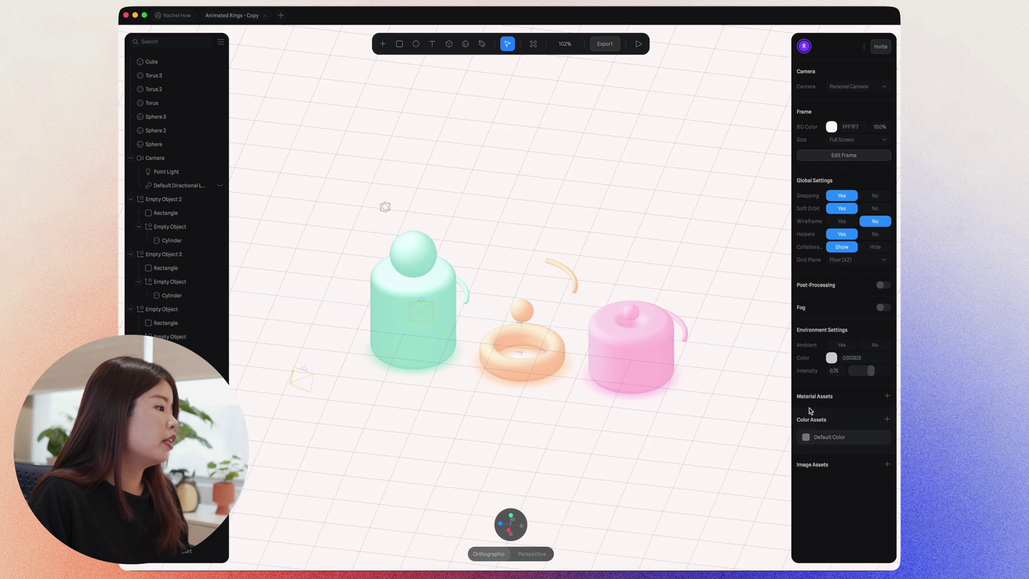
click(638, 43)
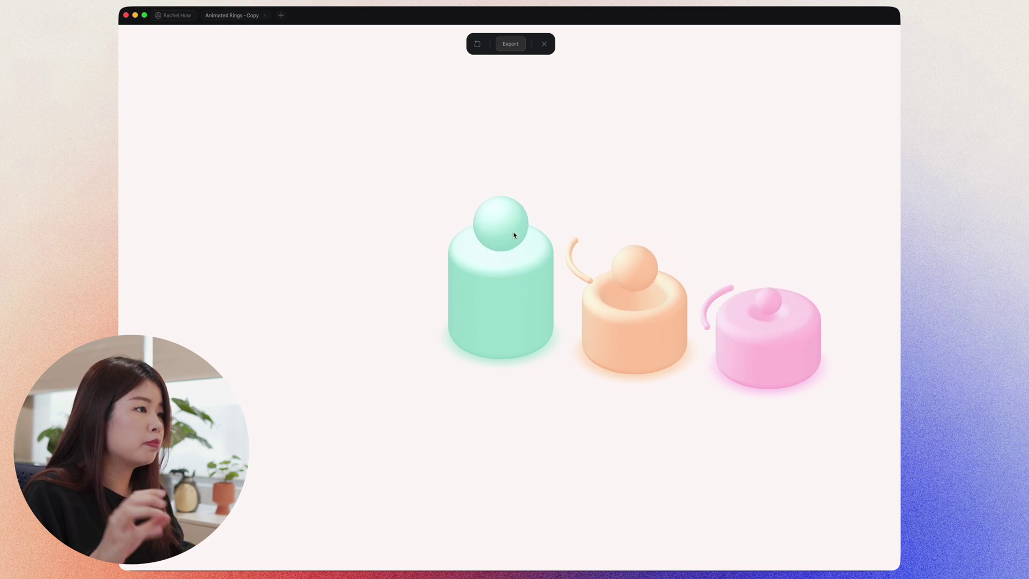
Step: Exit the preview and flip the sphere between its Base State and State 1 positions
key(Escape)
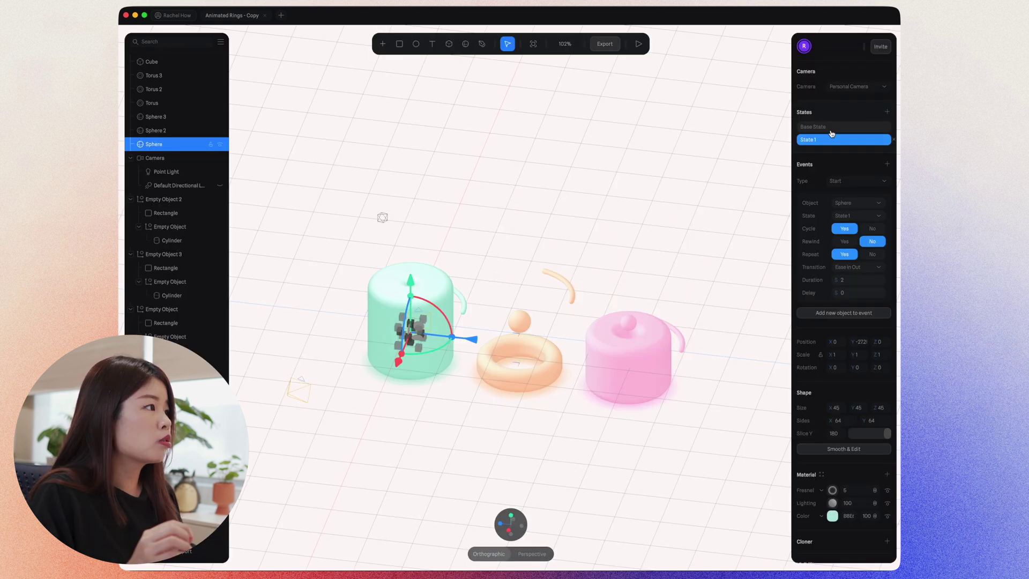
click(829, 140)
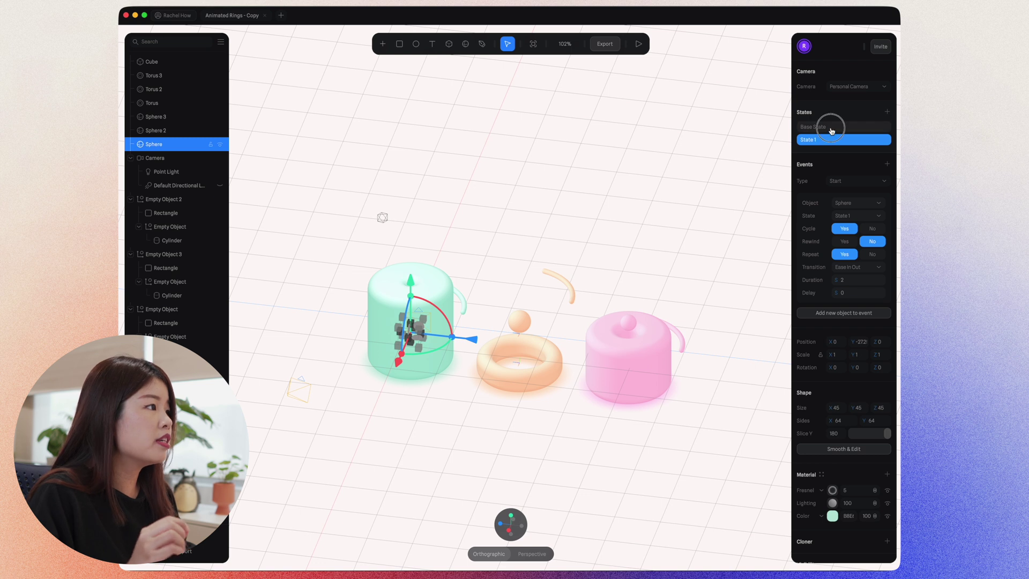
click(830, 127)
click(830, 140)
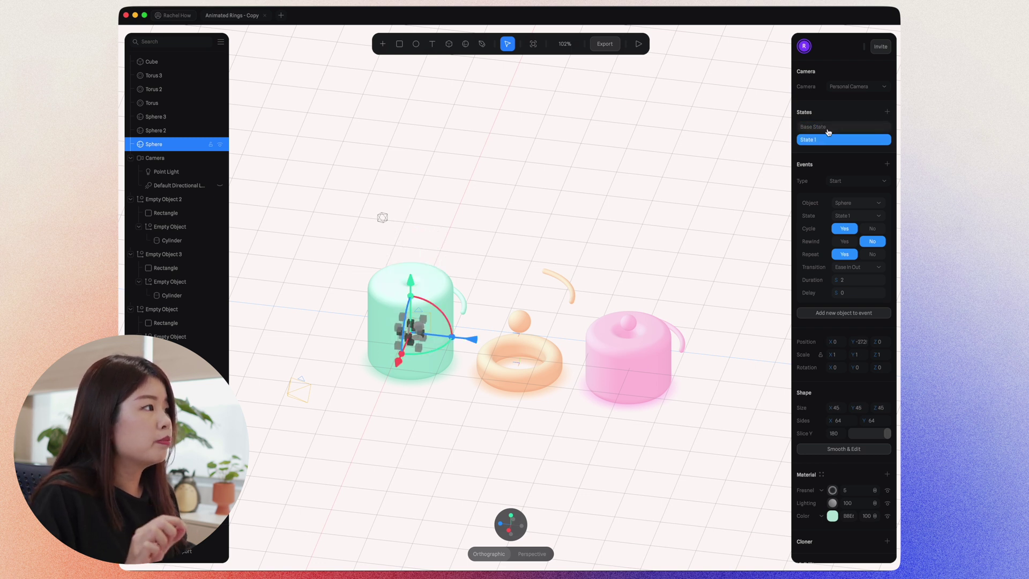
click(828, 128)
click(824, 140)
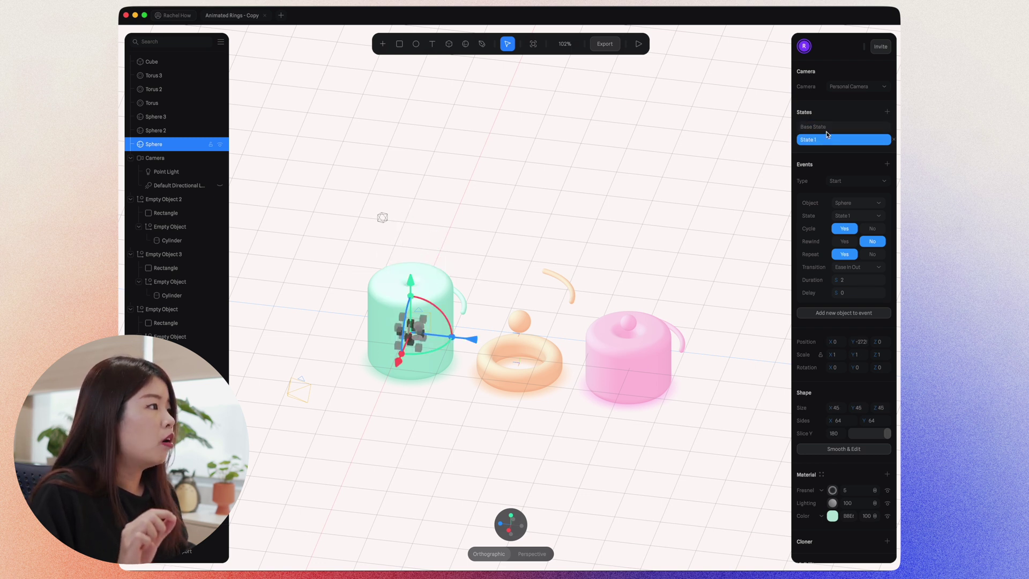
click(827, 128)
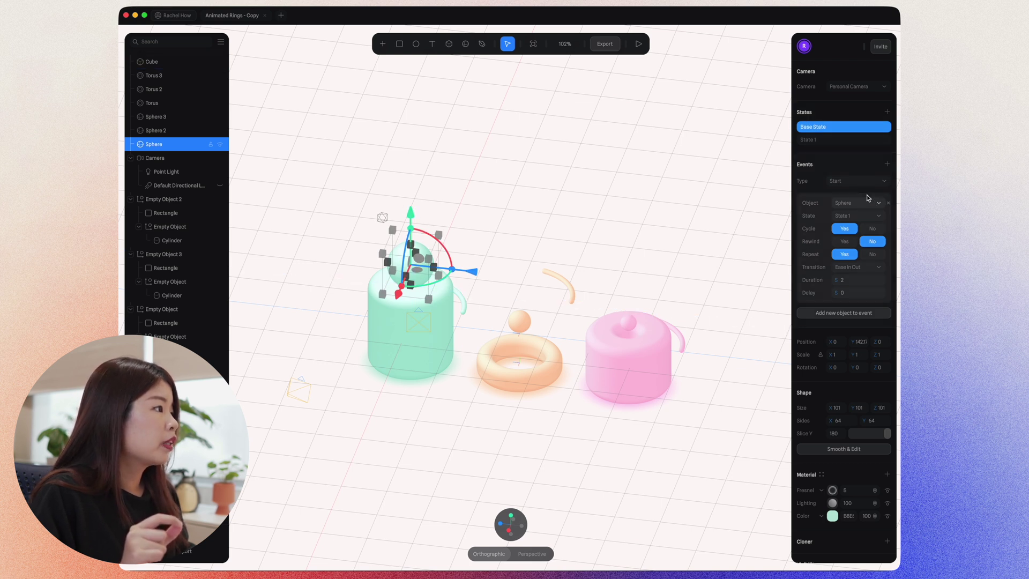
Step: Change the event trigger from Start to Mouse hover, then Follow, previewing each one
click(848, 182)
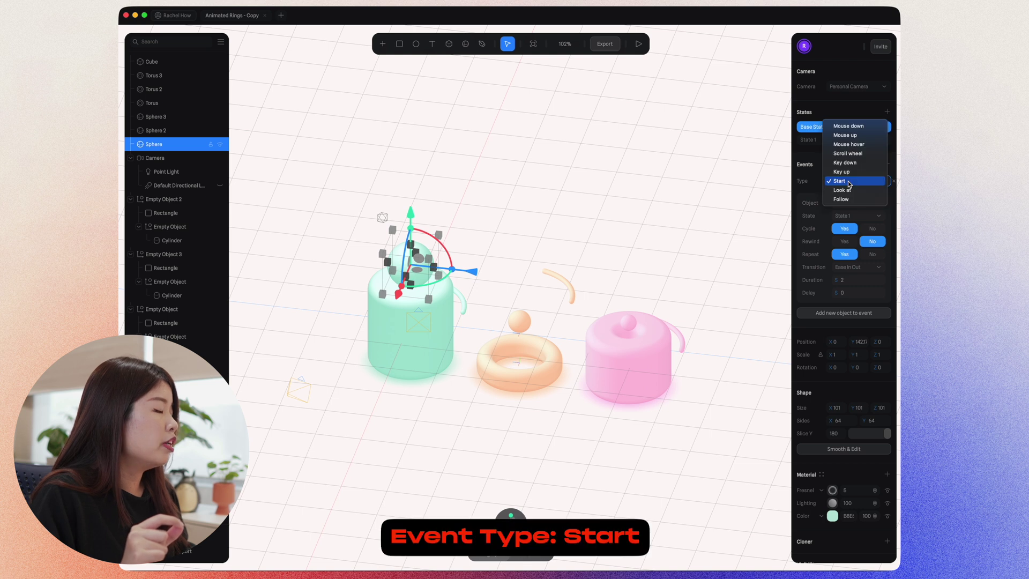
click(810, 184)
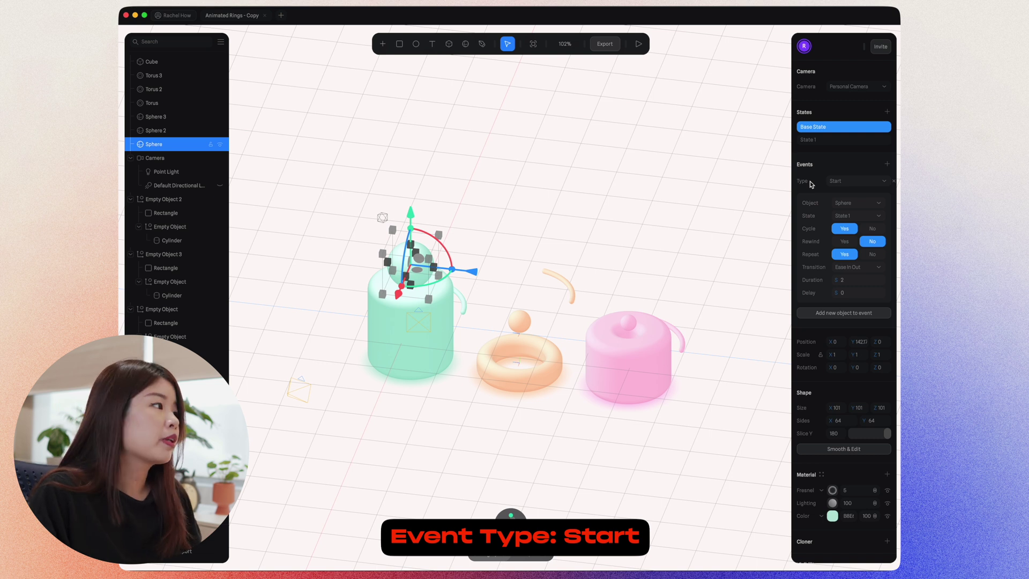
click(853, 182)
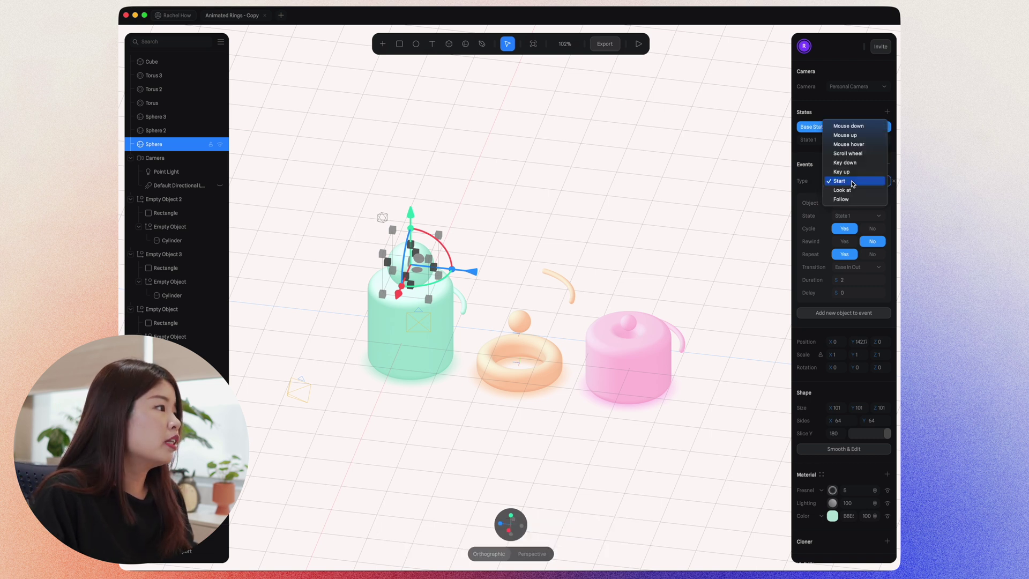
click(858, 144)
click(638, 44)
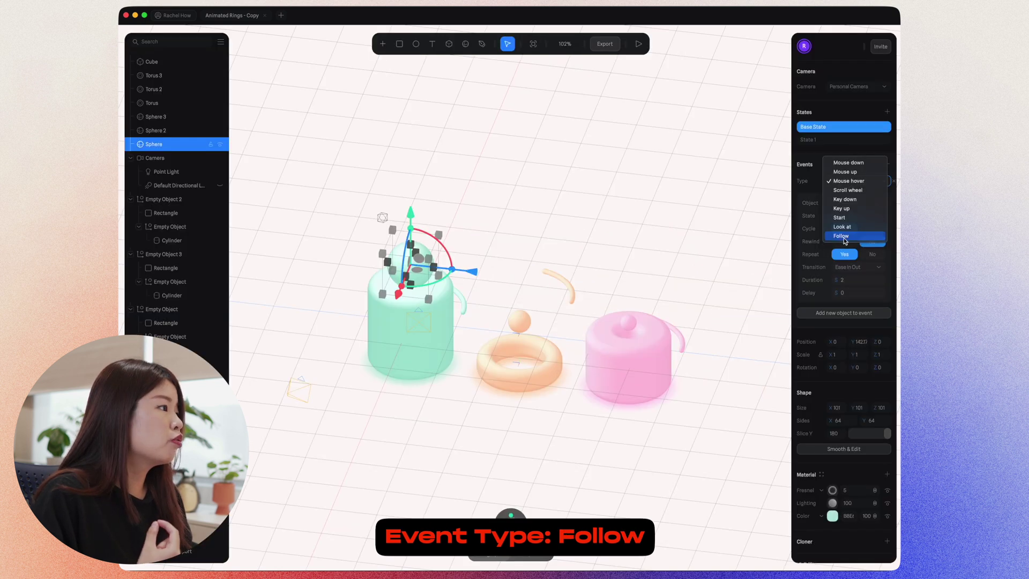
click(844, 236)
click(638, 43)
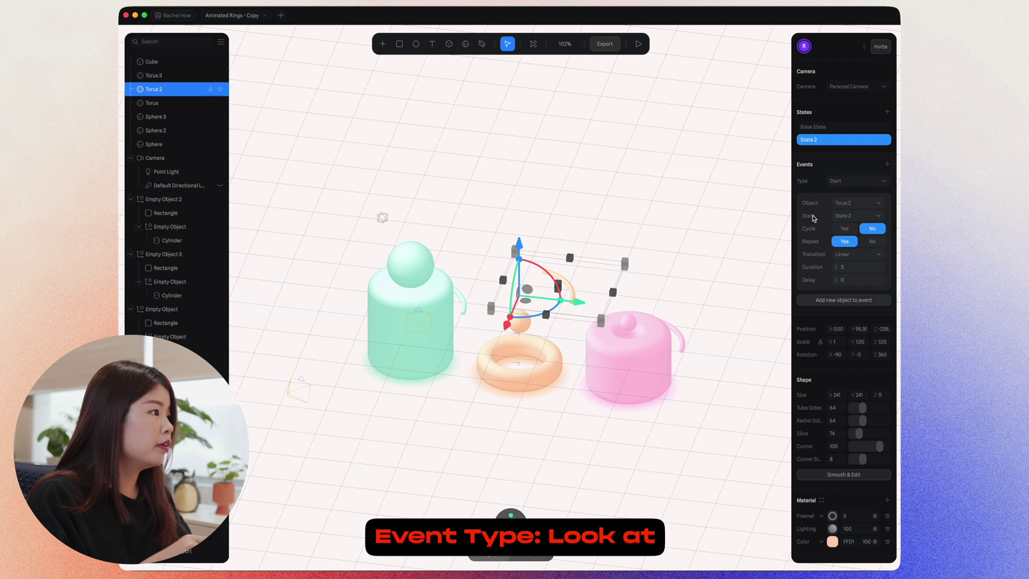
Step: Set Torus 2's event to Look at and keep the transition easing at Ease In Out
click(848, 181)
click(842, 191)
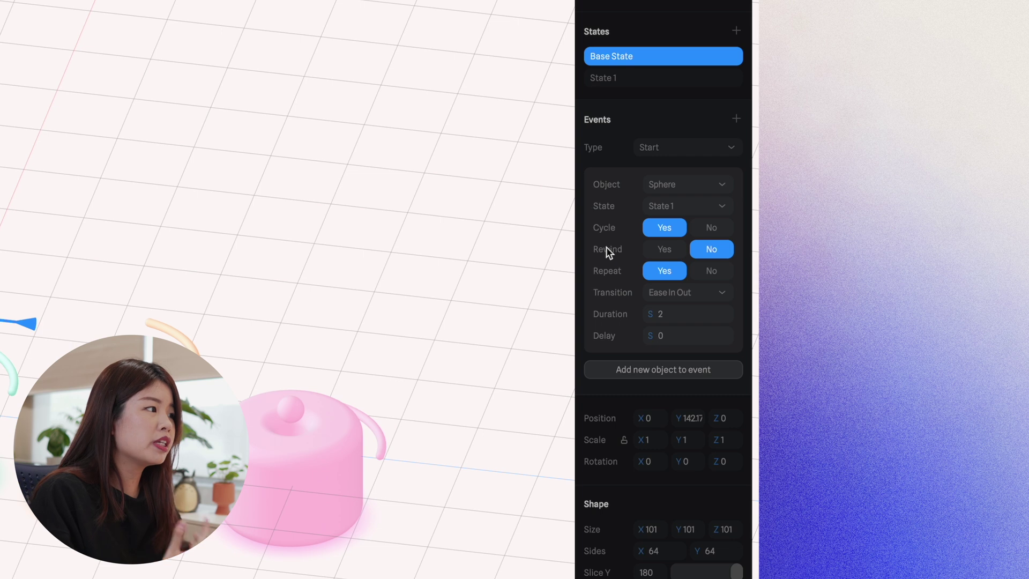
click(681, 292)
click(680, 263)
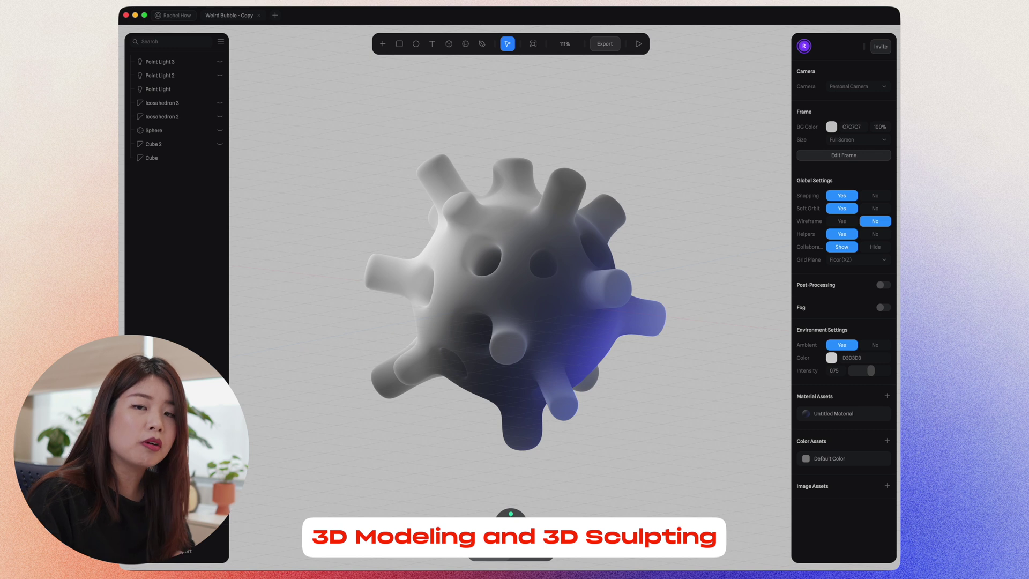
Step: Play the Weird Bubble preview, spin the bubble around, then return to the editor
key(p)
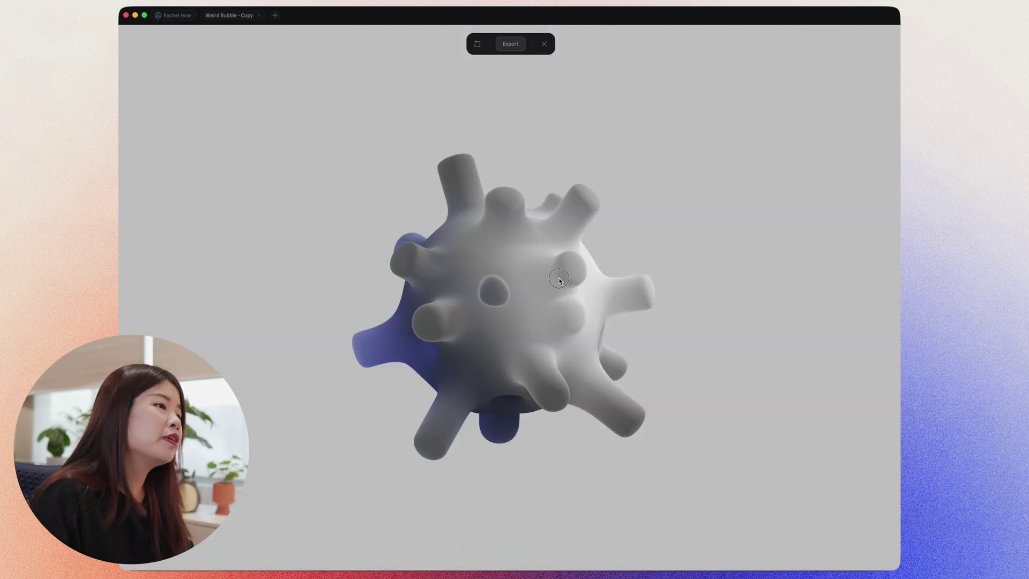
drag(555, 280, 605, 245)
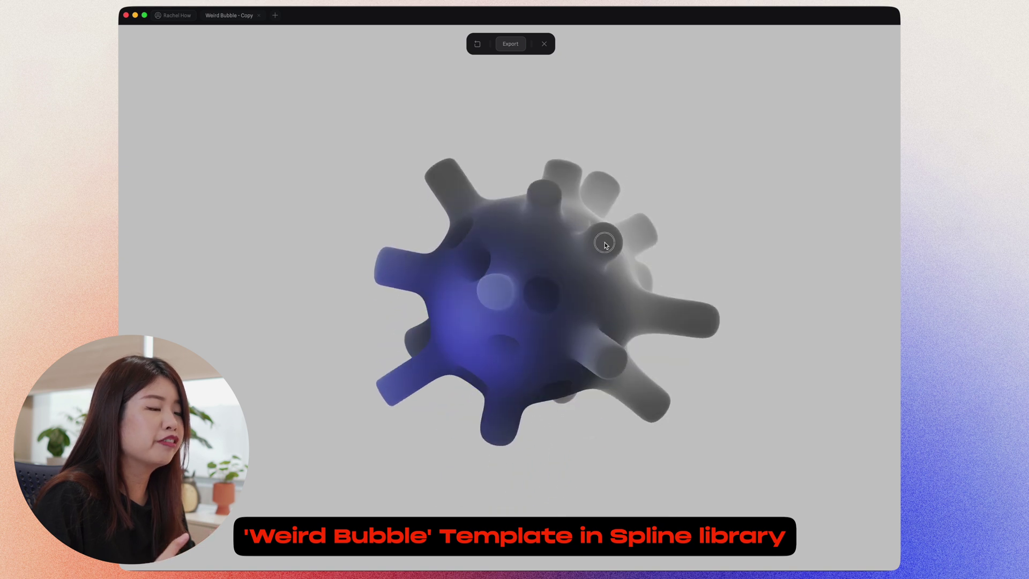
click(544, 44)
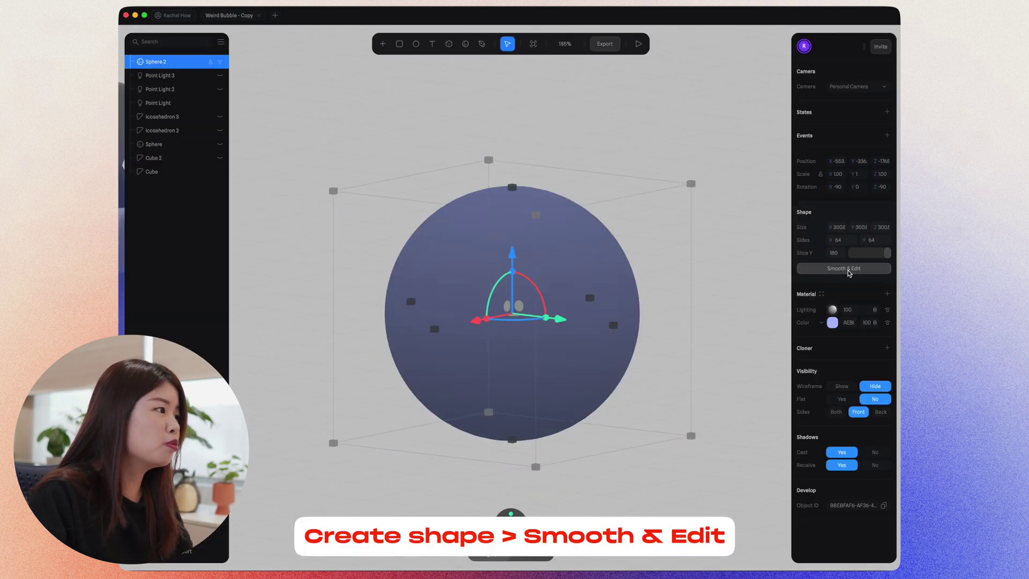
Step: Make the sphere a smooth mesh with subdivision 6 and sculpt a pointed horn on its upper right
click(844, 268)
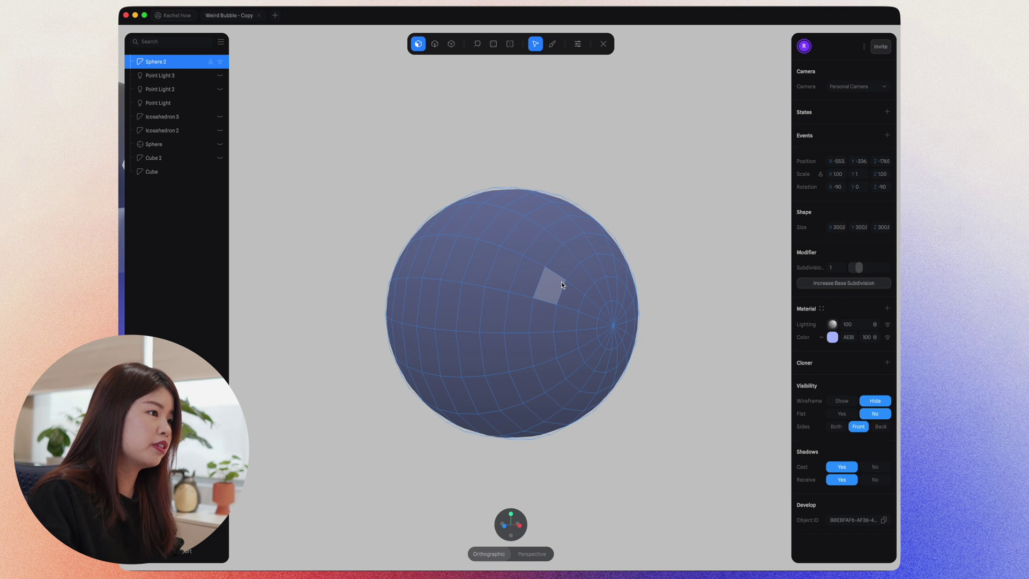
click(561, 284)
click(833, 268)
text(6)
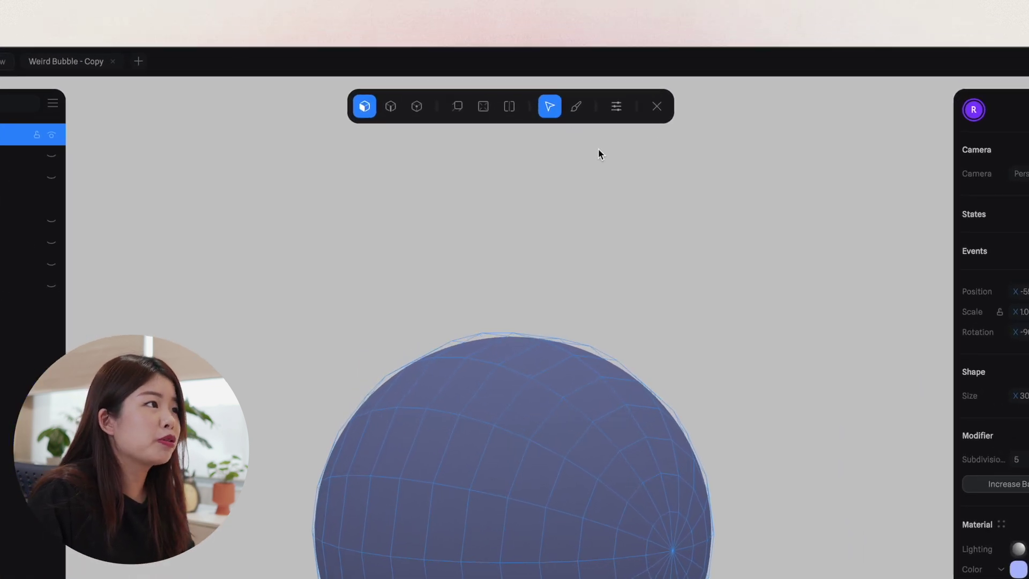
click(551, 44)
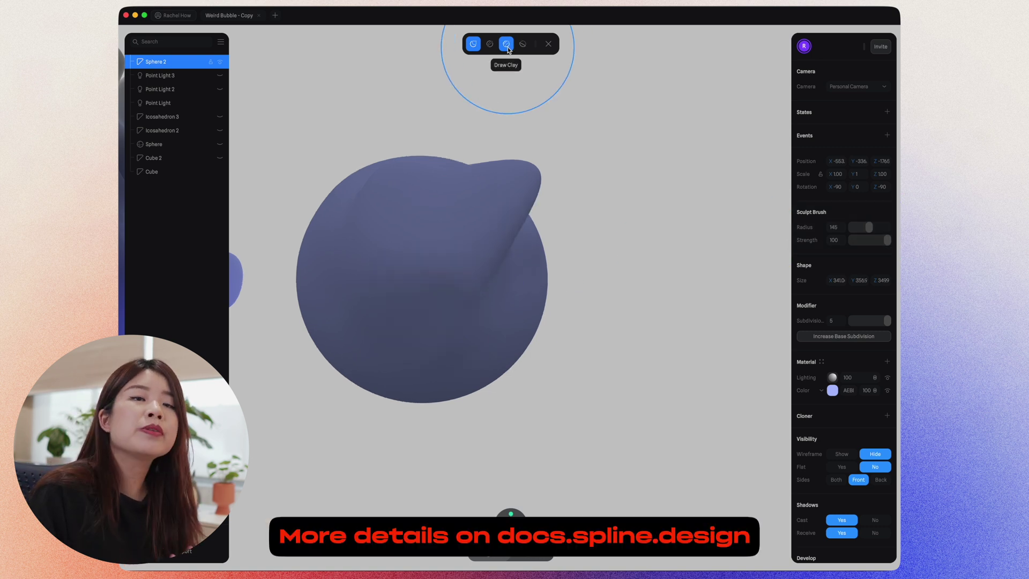
click(548, 46)
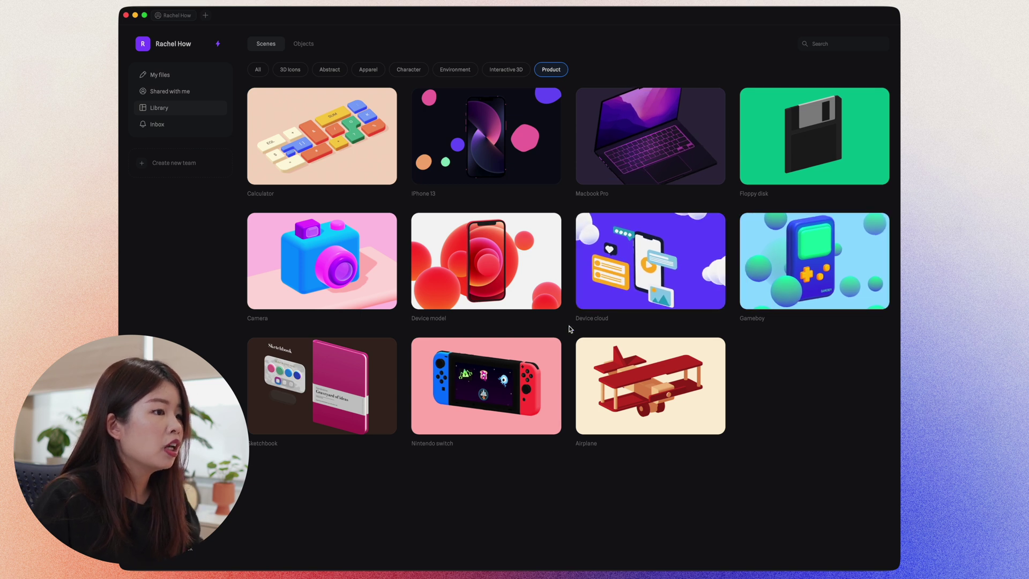
Step: Open a copy of the Device model scene and select its iPhone 12 model
click(497, 259)
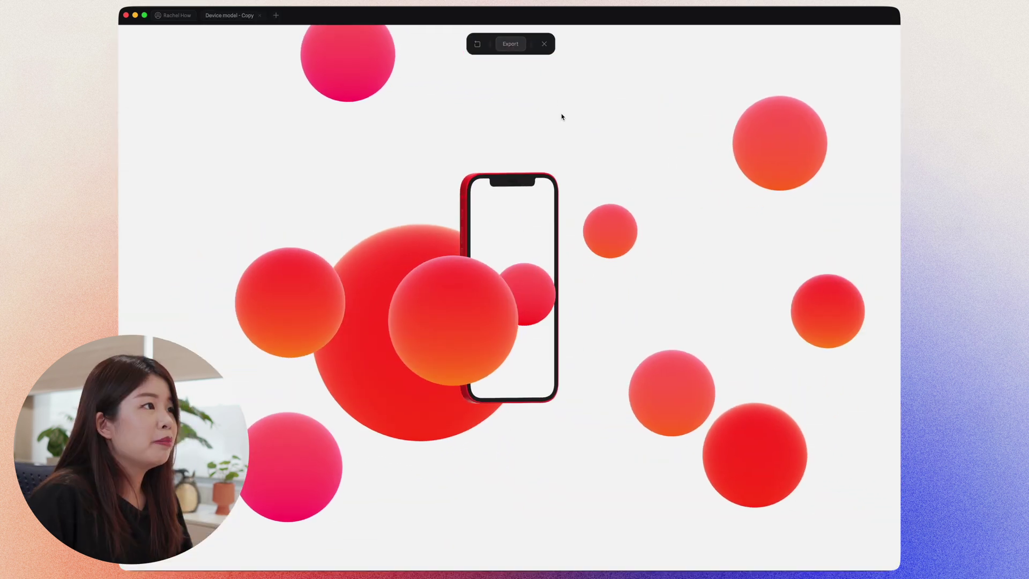
click(544, 44)
click(554, 238)
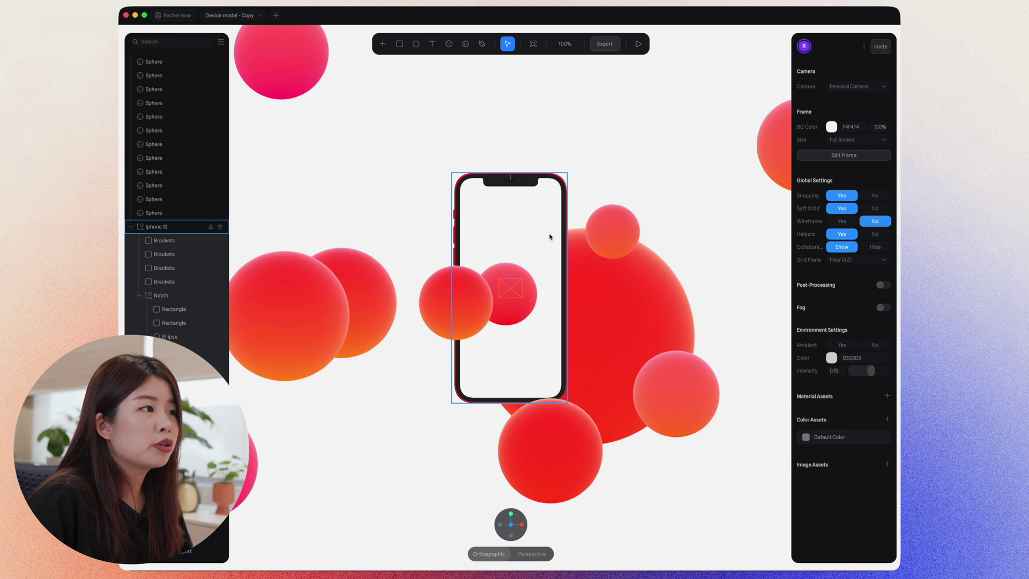
click(549, 236)
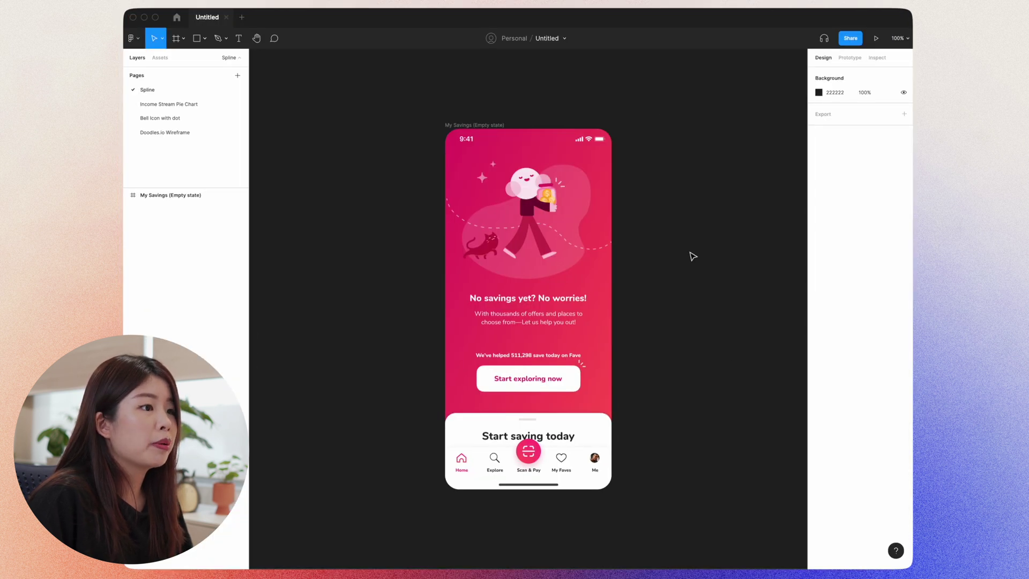
Step: Export the My Savings frame from the design tool as a 2x PNG
click(508, 363)
click(904, 113)
click(818, 497)
click(840, 529)
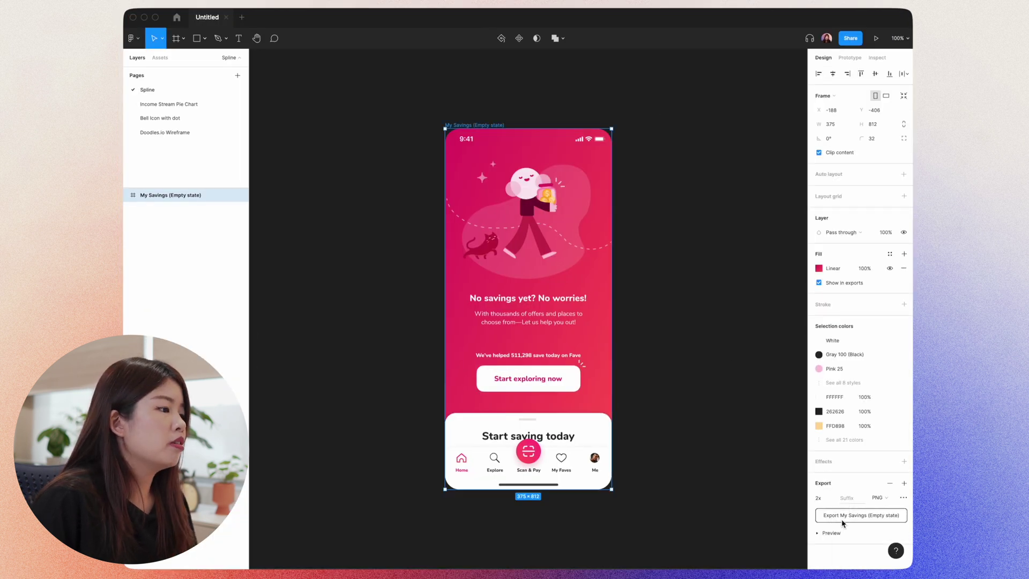
click(845, 517)
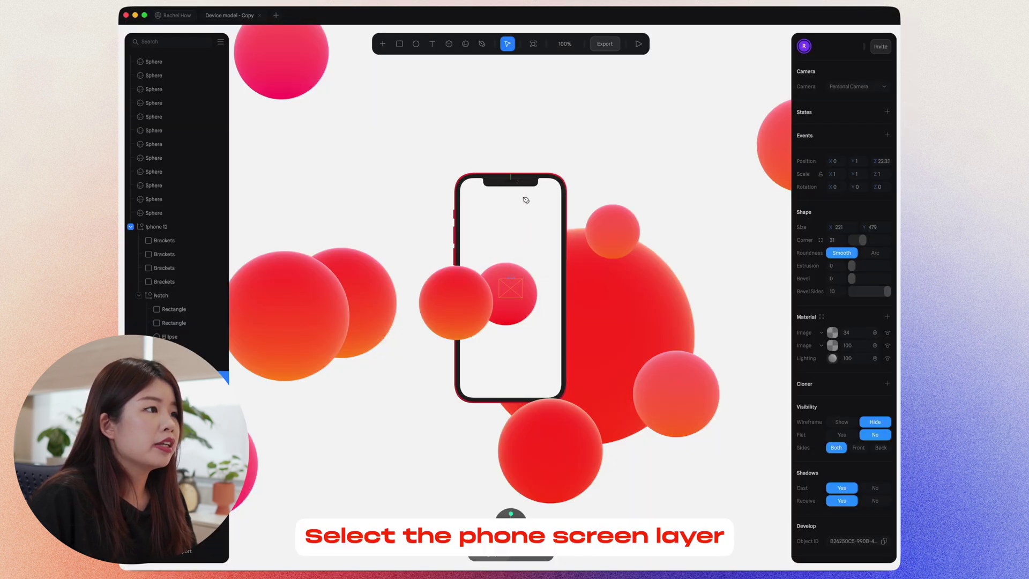
Step: Apply the My Savings PNG to the phone screen's material with UV projection
click(525, 201)
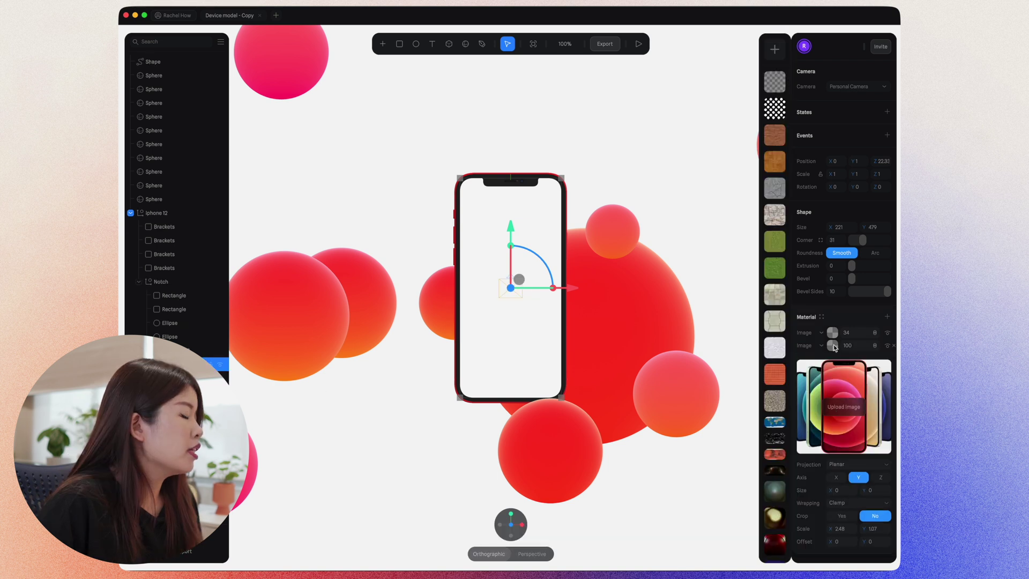
click(840, 411)
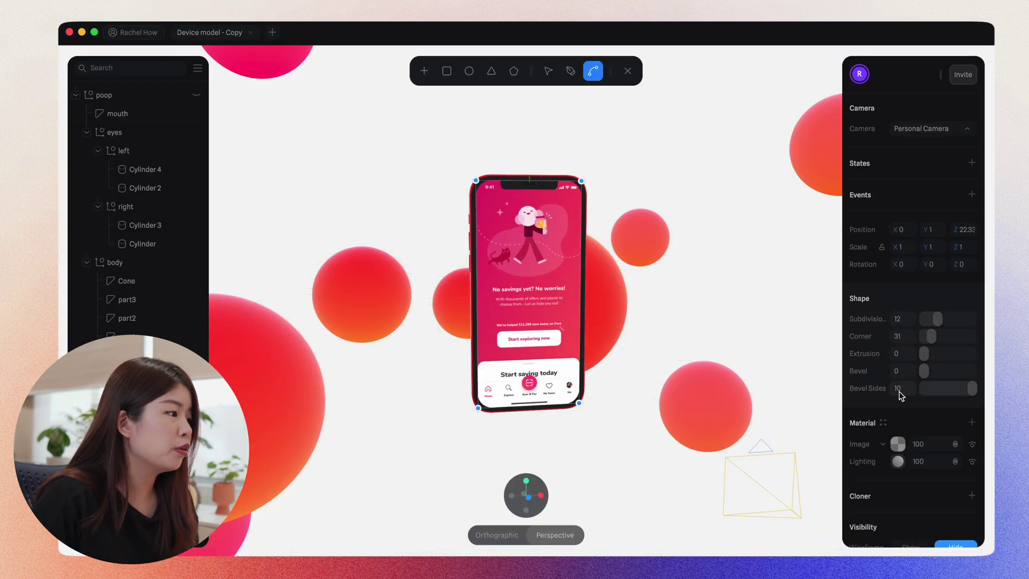
click(898, 444)
scroll(909, 482, down, 3)
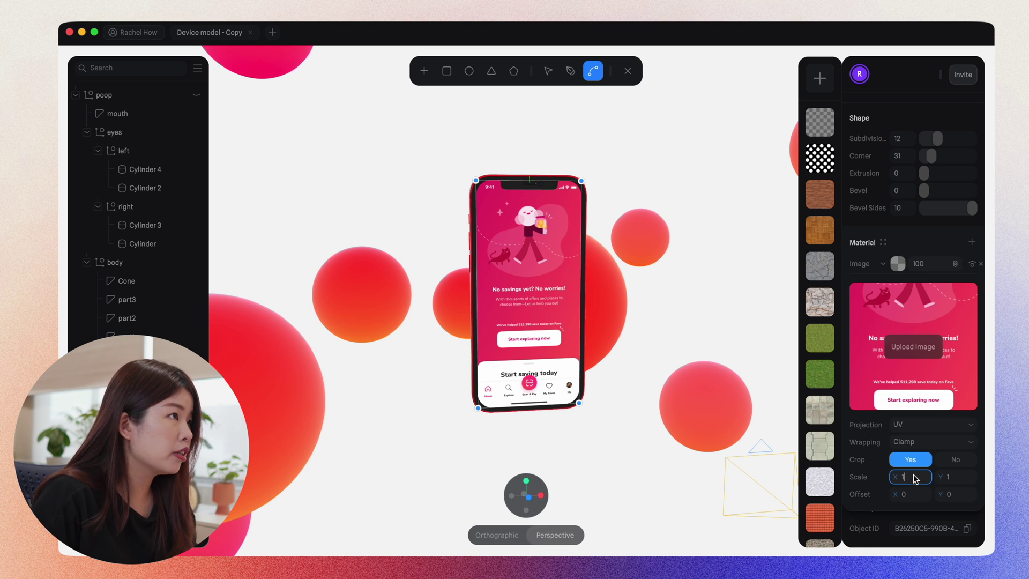
Step: Preview the phone scene in play mode, zooming in and out and orbiting to tilt the phone
key(p)
scroll(575, 288, up, 5)
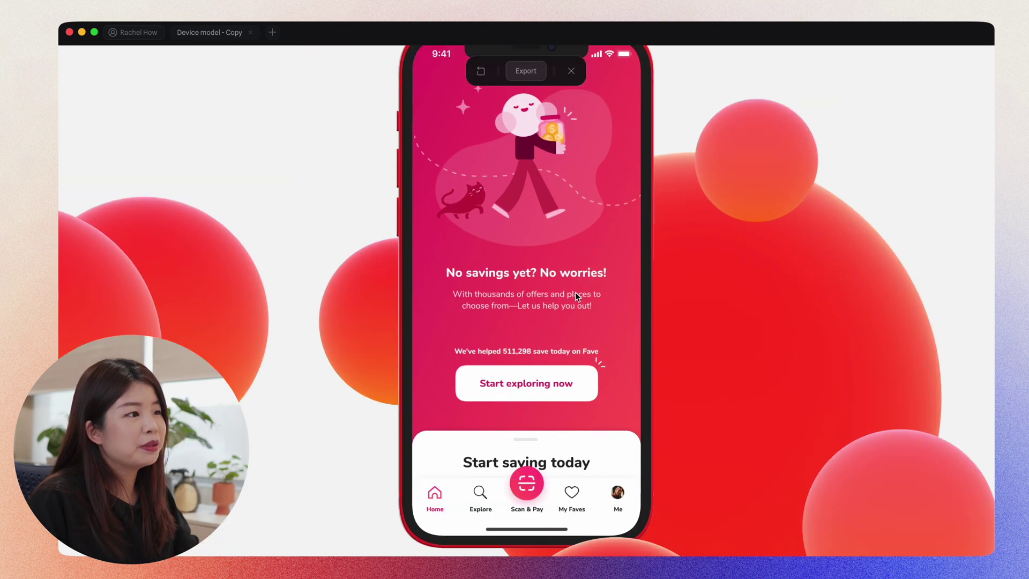
scroll(575, 295, down, 10)
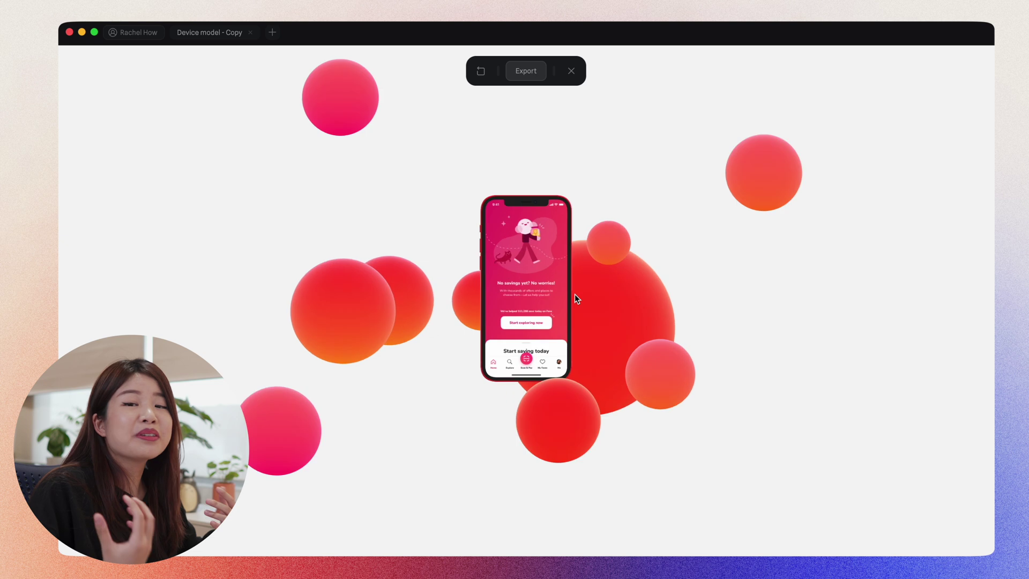
scroll(574, 293, up, 5)
scroll(574, 294, down, 5)
drag(574, 294, 526, 280)
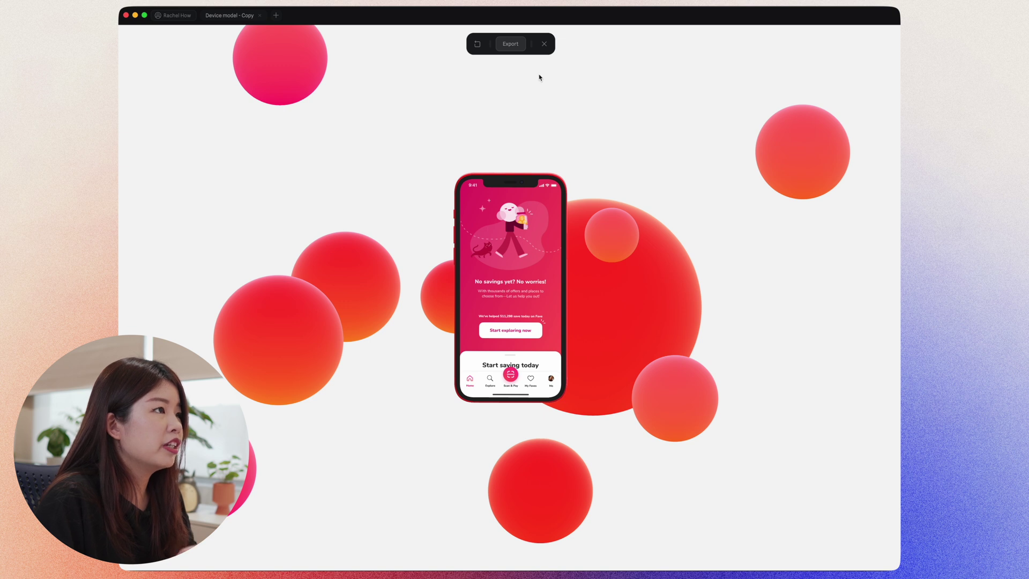
Step: Leave the preview and add a second state with the sphere raised higher
click(543, 44)
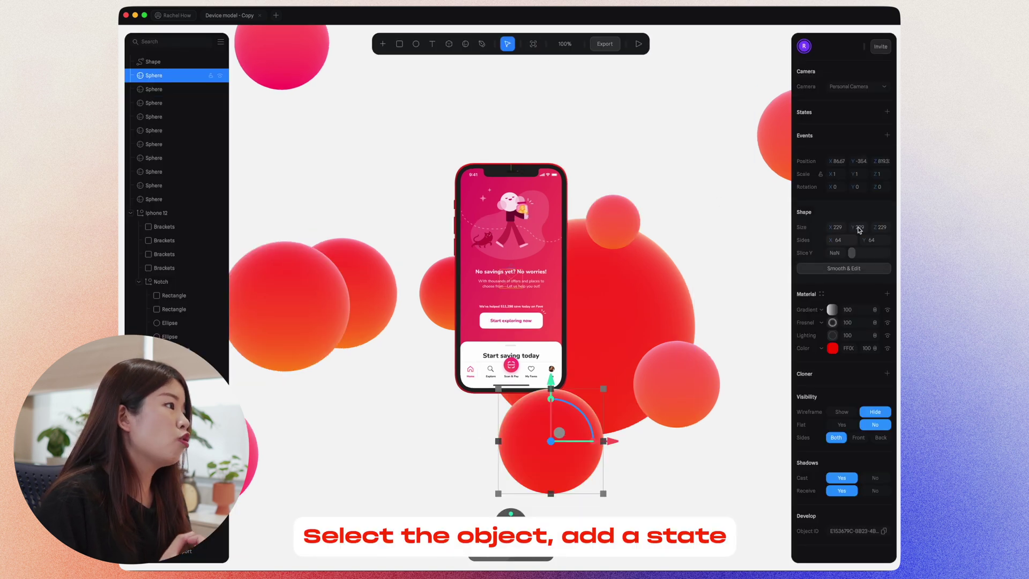
click(887, 113)
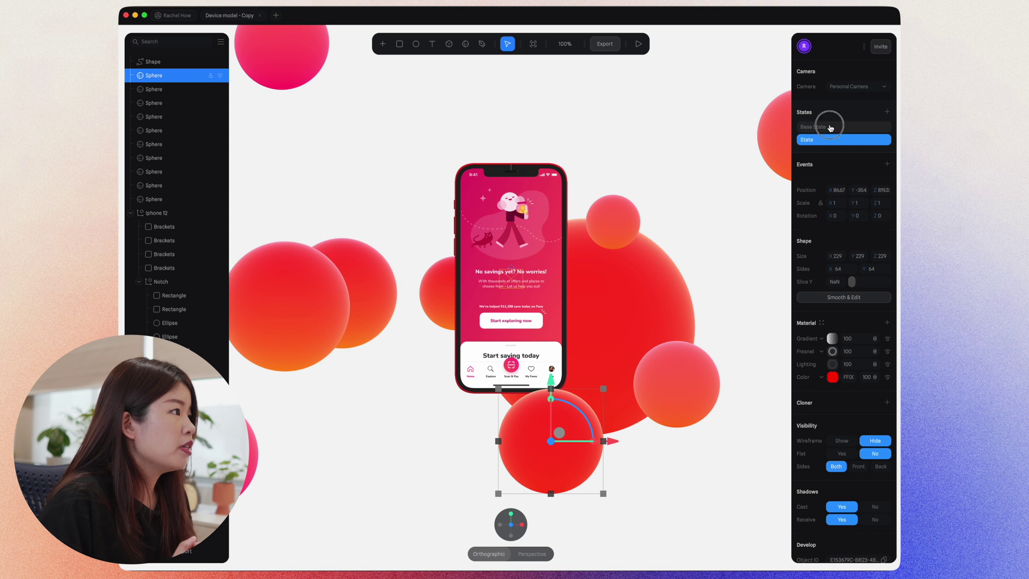
click(821, 140)
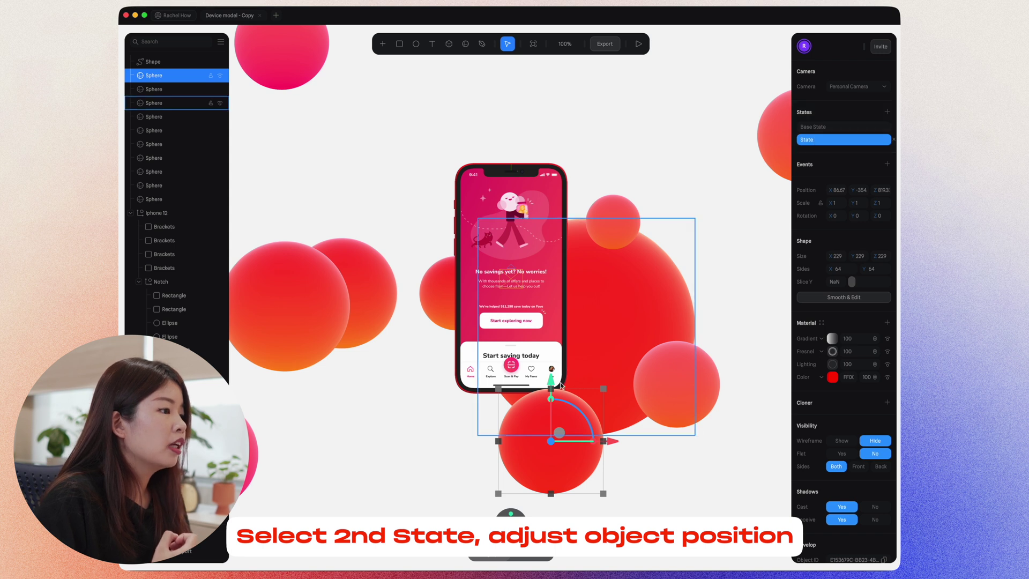
drag(550, 380, 549, 343)
Step: Add a Start event that cycles the sphere between states over 3 seconds
click(887, 164)
click(845, 229)
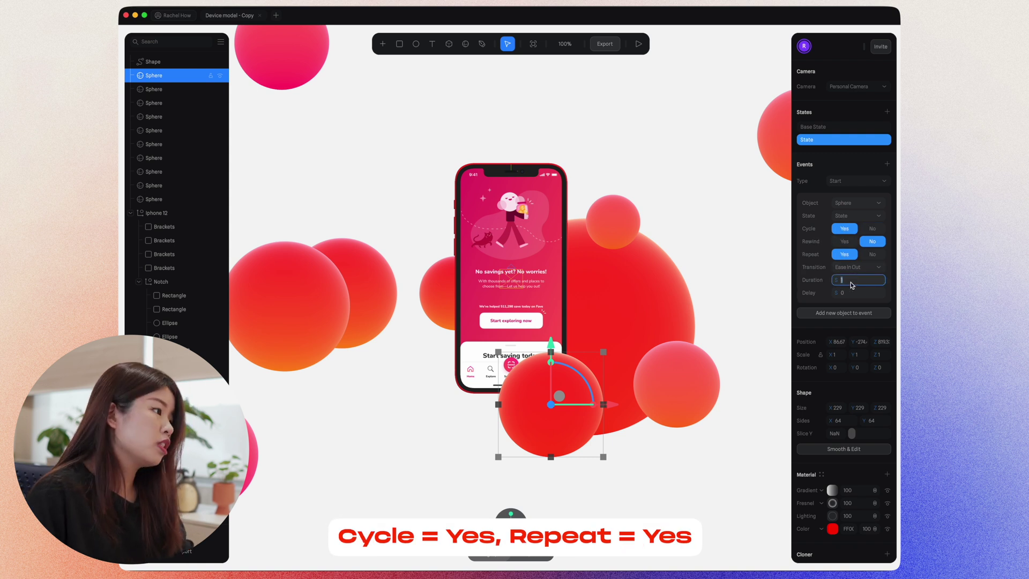
text(3)
key(Return)
click(865, 181)
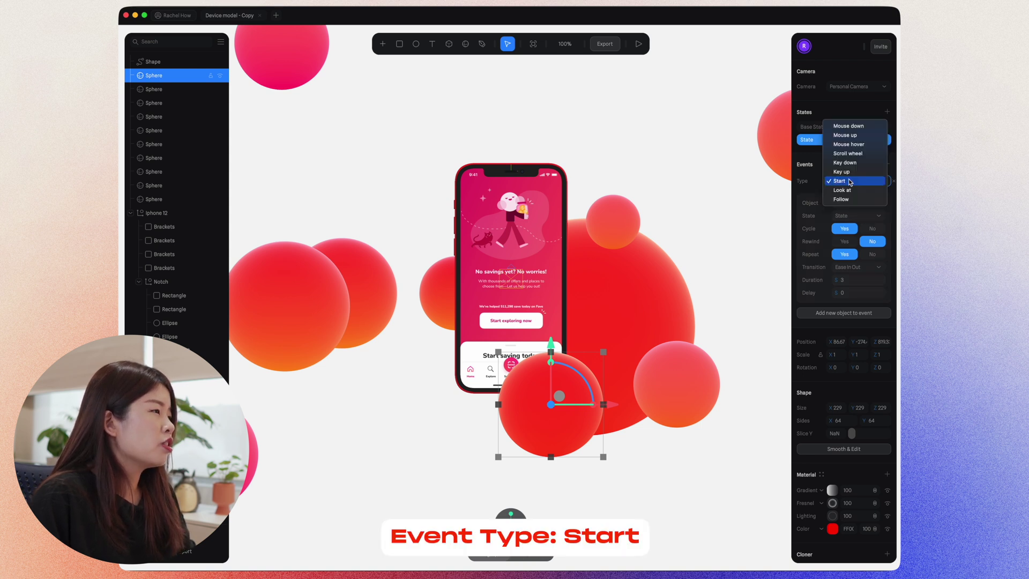
click(850, 181)
Step: Give the iPhone 12 group a new state and a Look at event
click(526, 266)
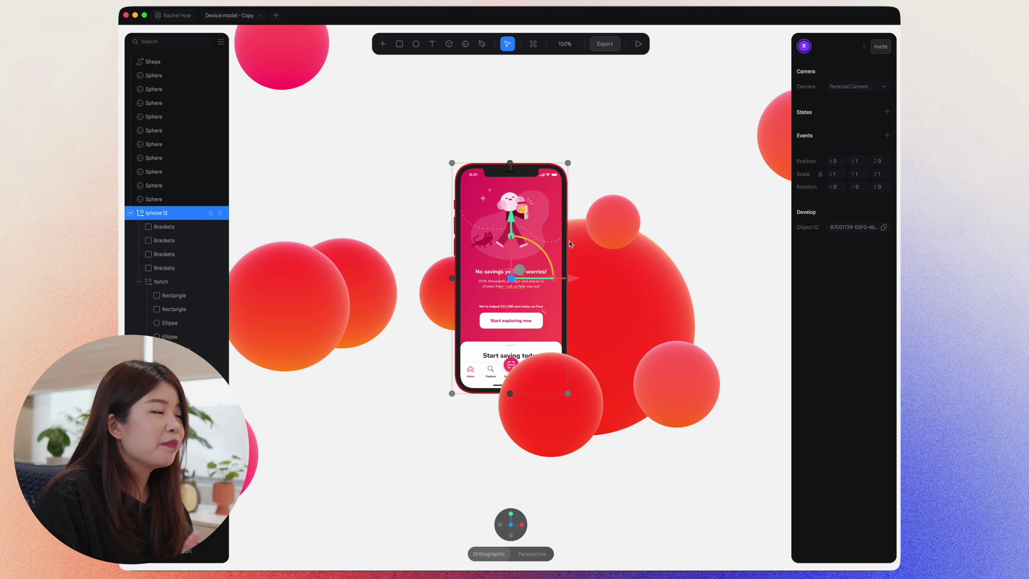
click(887, 113)
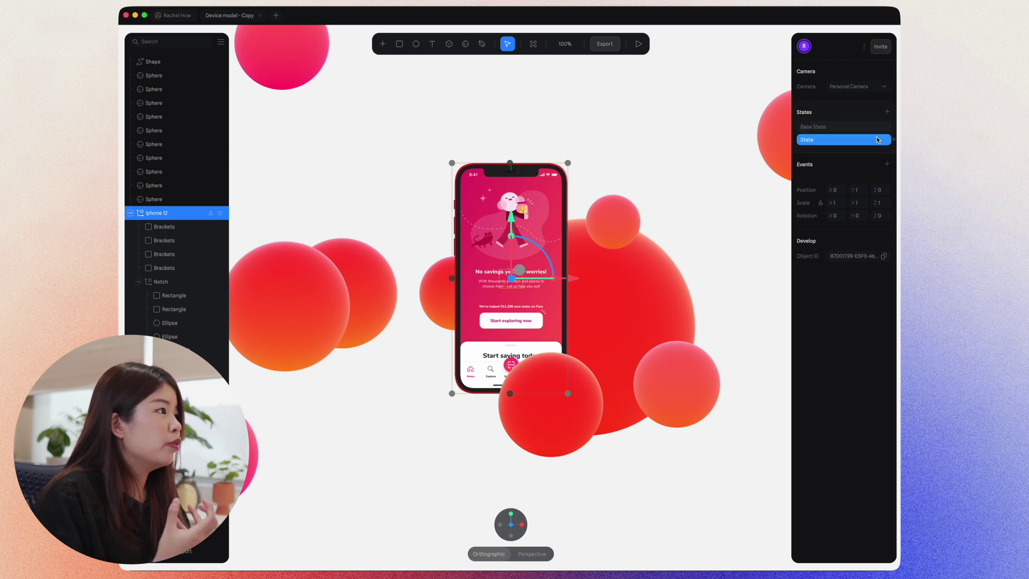
click(888, 165)
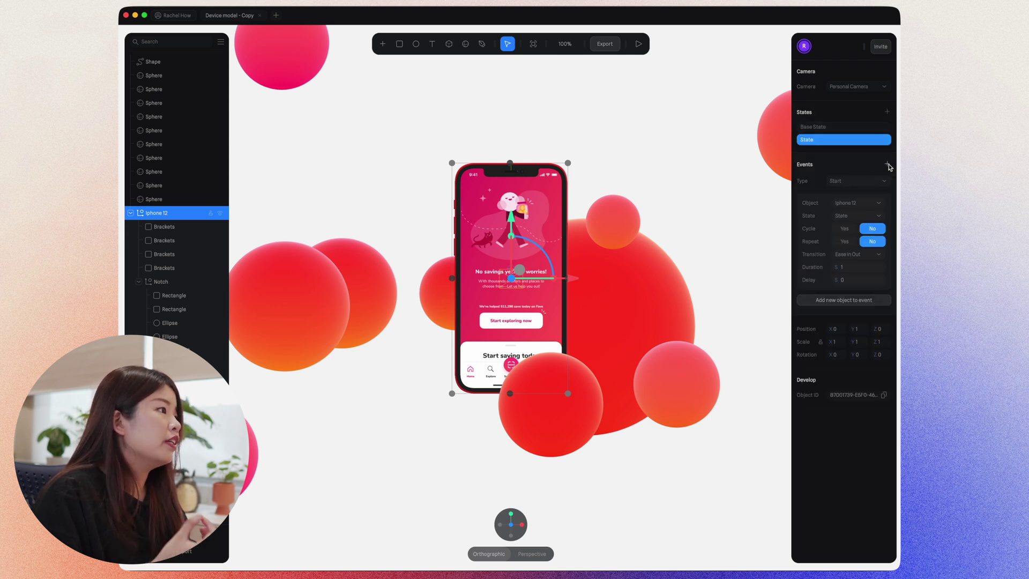
click(849, 181)
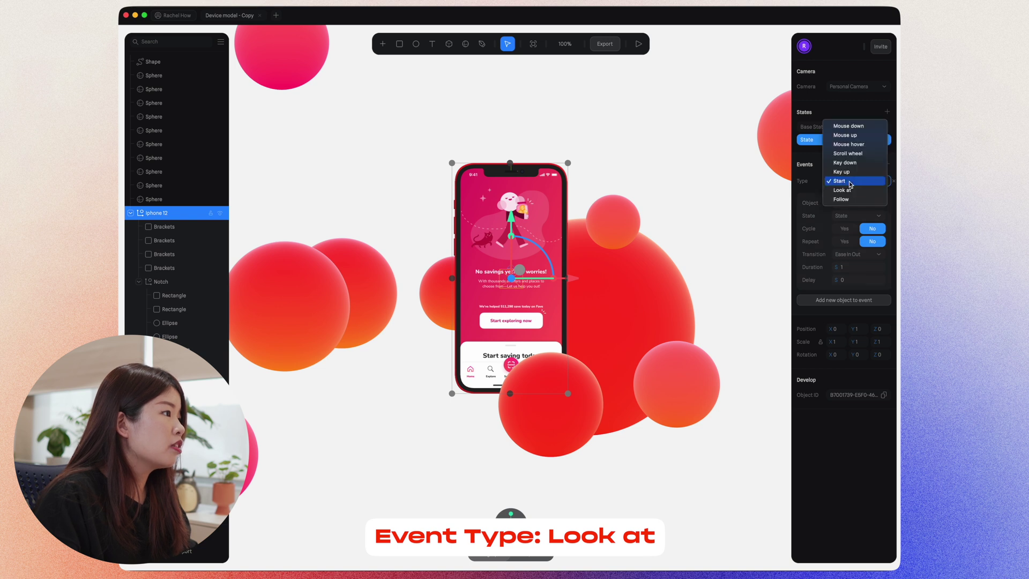
click(849, 192)
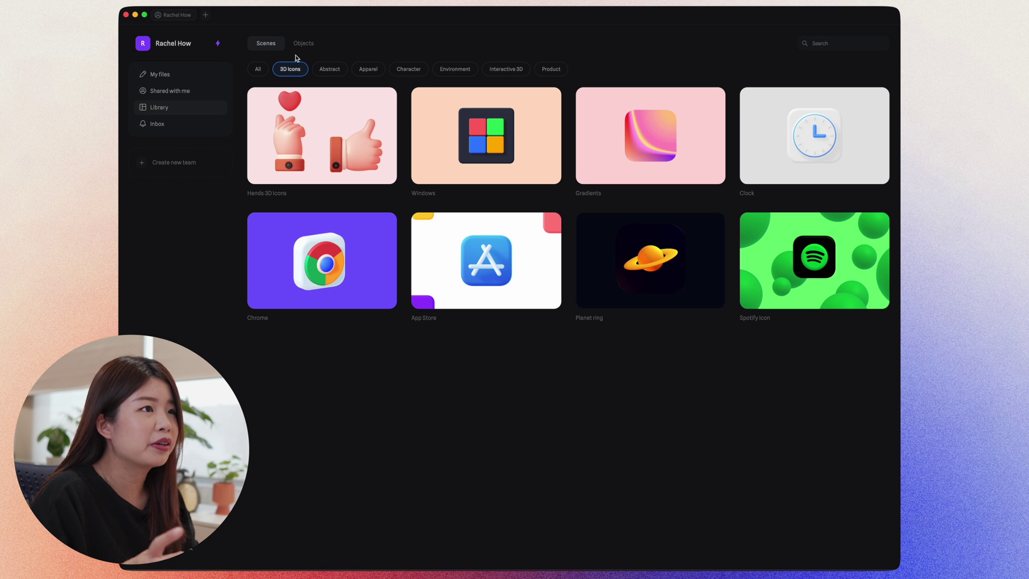
Step: Orbit to face the Spotify icon head-on and hide the ten background spheres
click(287, 70)
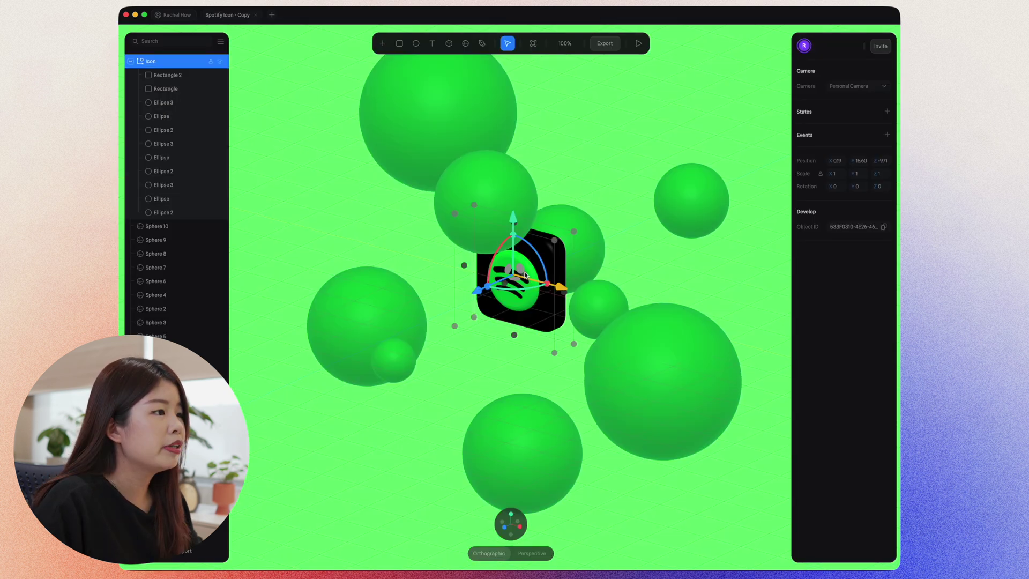
scroll(525, 276, up, 5)
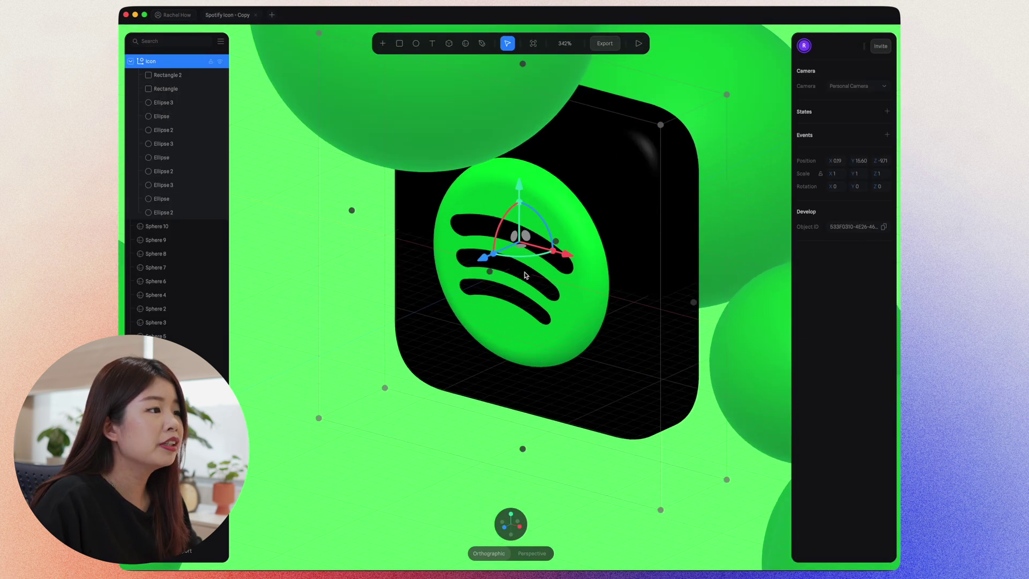
scroll(524, 275, down, 2)
drag(448, 474, 510, 379)
click(130, 61)
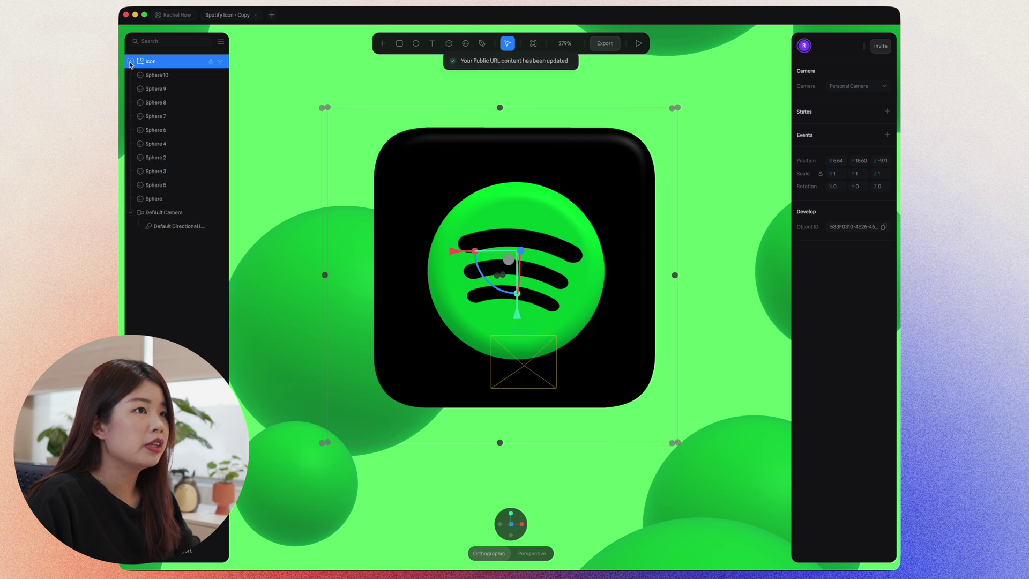
click(206, 75)
click(220, 75)
click(220, 88)
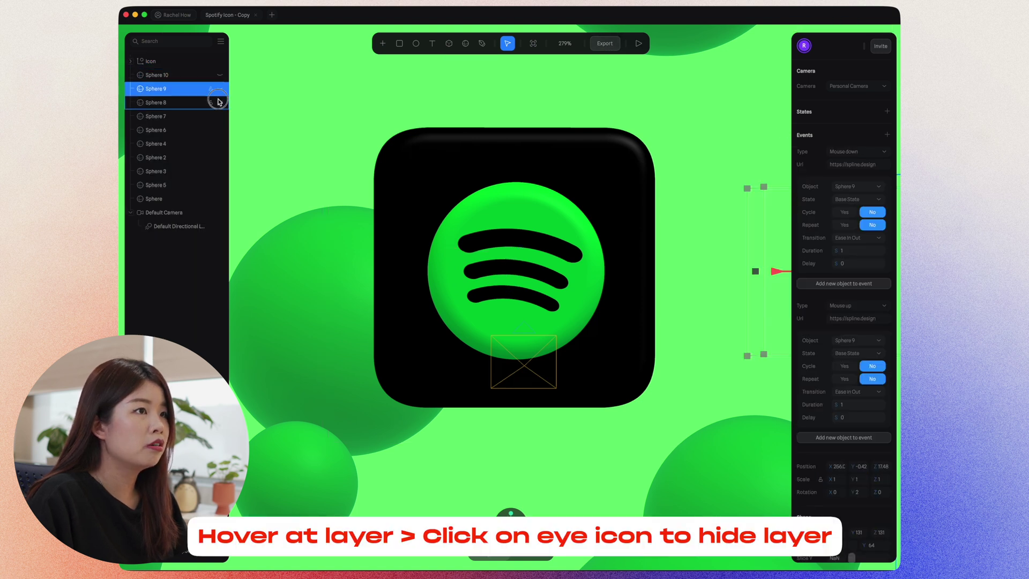
click(219, 103)
click(220, 116)
click(219, 144)
click(220, 158)
click(220, 171)
click(220, 185)
click(220, 199)
click(220, 130)
Step: Set the background colour to white FFFFFF and export the scene as an image
click(853, 126)
text(fff)
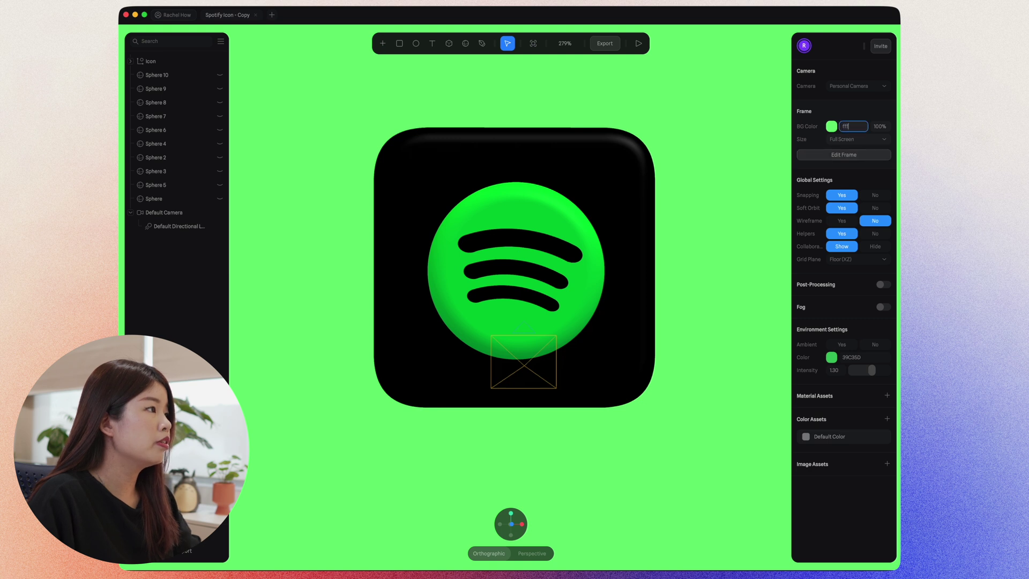
text(fff)
key(Return)
click(604, 43)
click(567, 71)
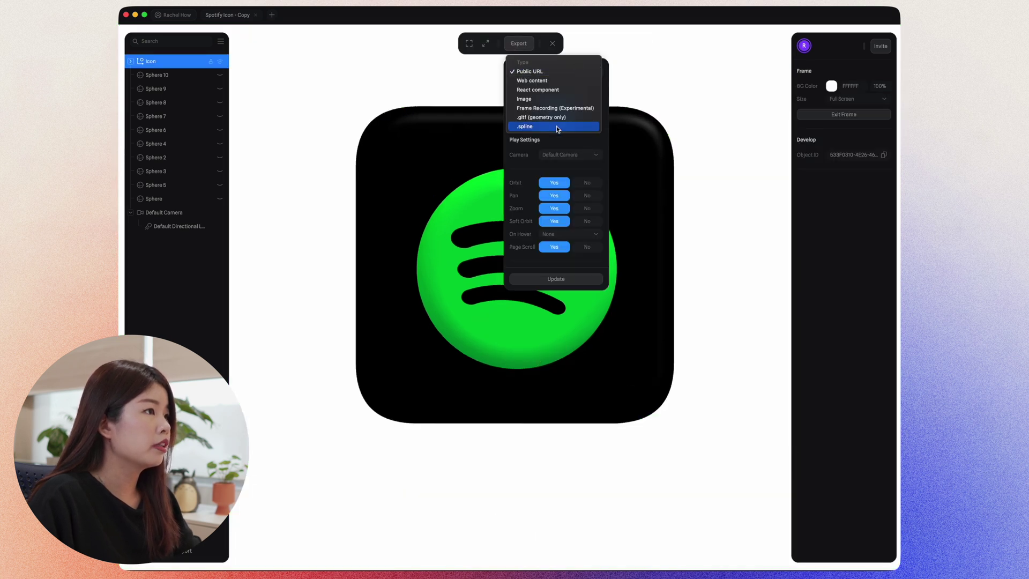
click(579, 100)
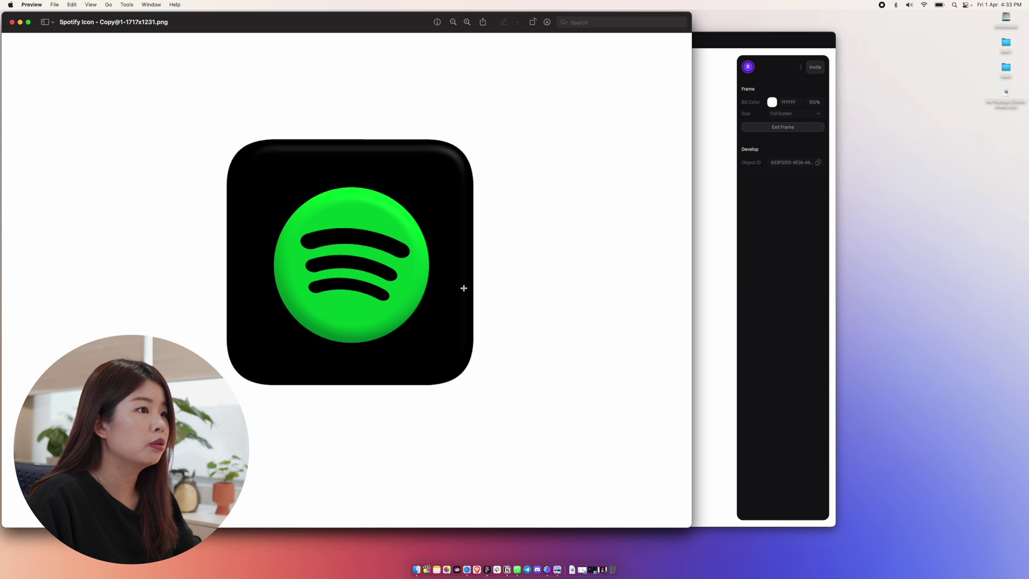
key(super+minus)
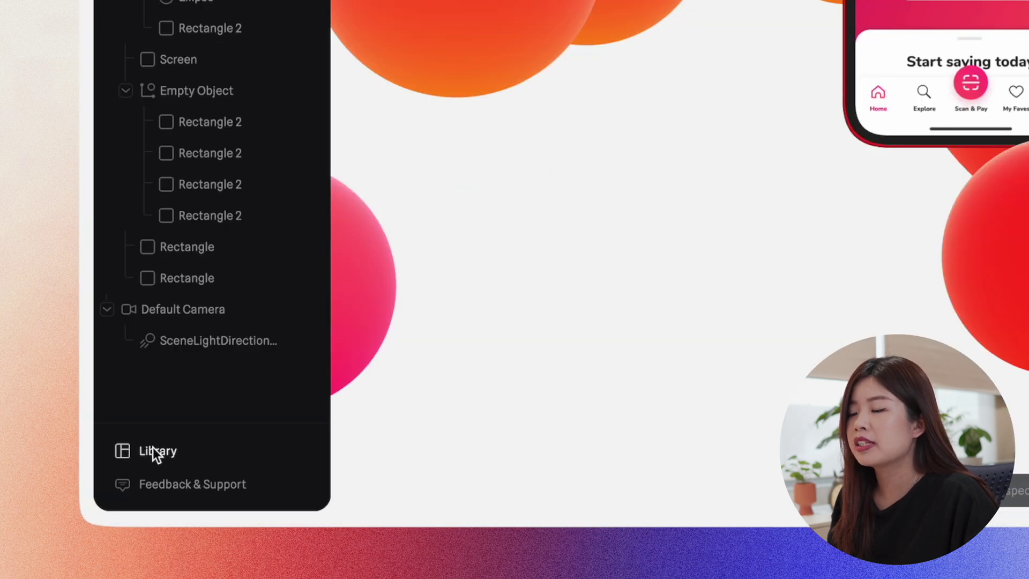
Step: Insert the poop emoji from the library and shrink it beside the phone
click(152, 451)
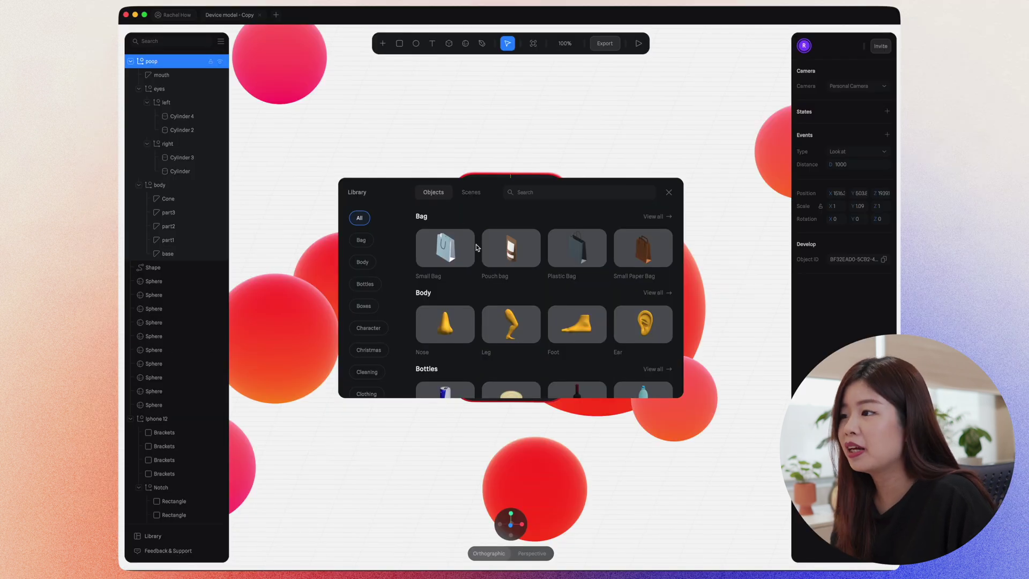
scroll(494, 274, down, 3)
scroll(495, 275, down, 15)
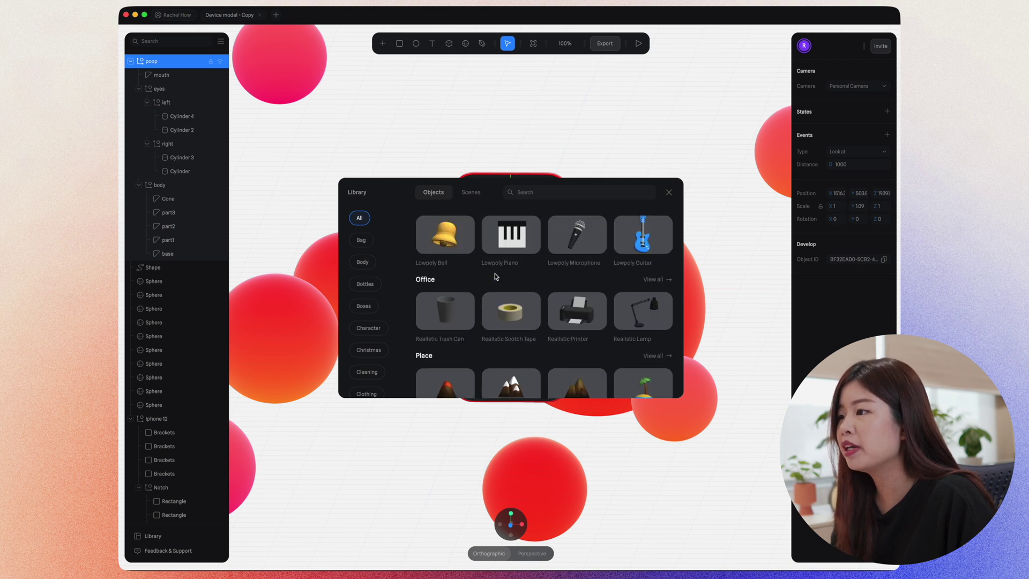
scroll(495, 275, down, 2)
scroll(490, 272, down, 1)
scroll(522, 300, down, 3)
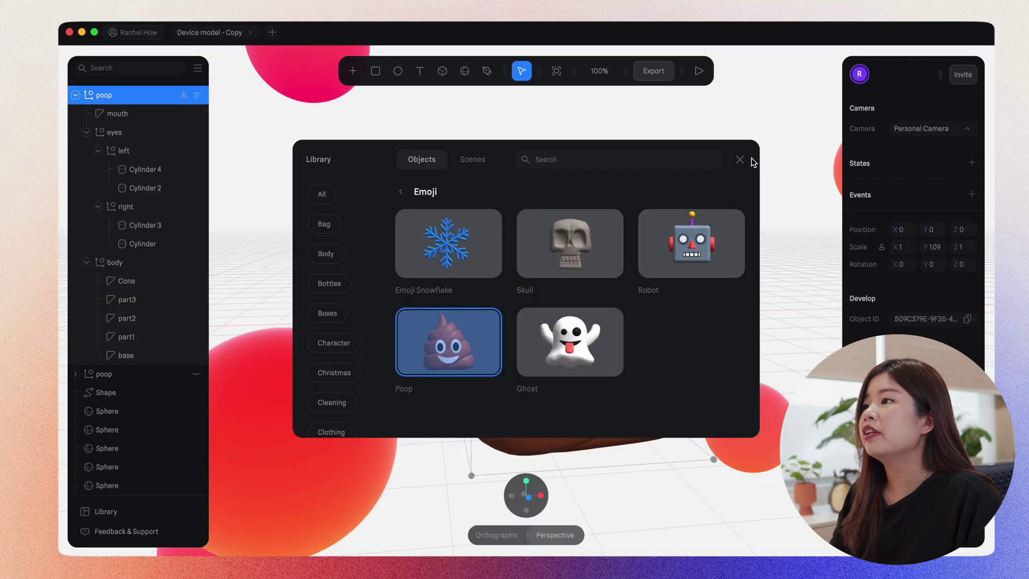
click(740, 160)
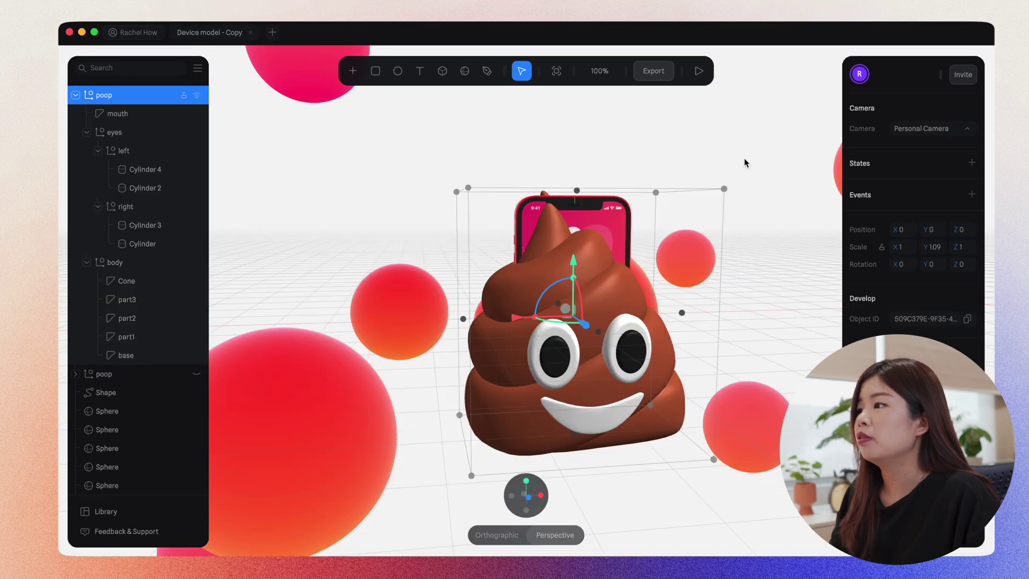
drag(713, 460, 446, 466)
Step: Give the emoji a Look at event and check it in play preview
click(971, 194)
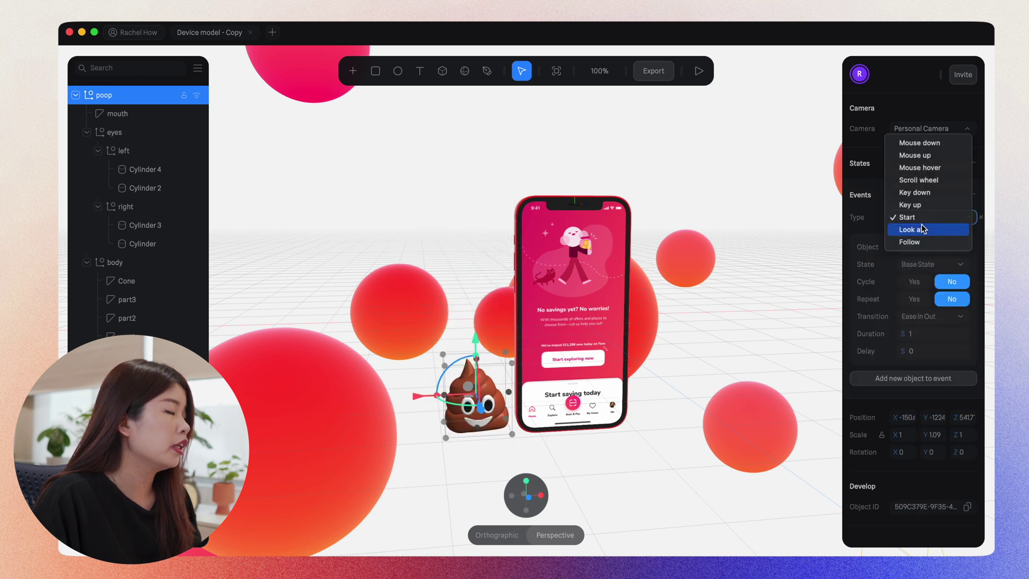
click(923, 229)
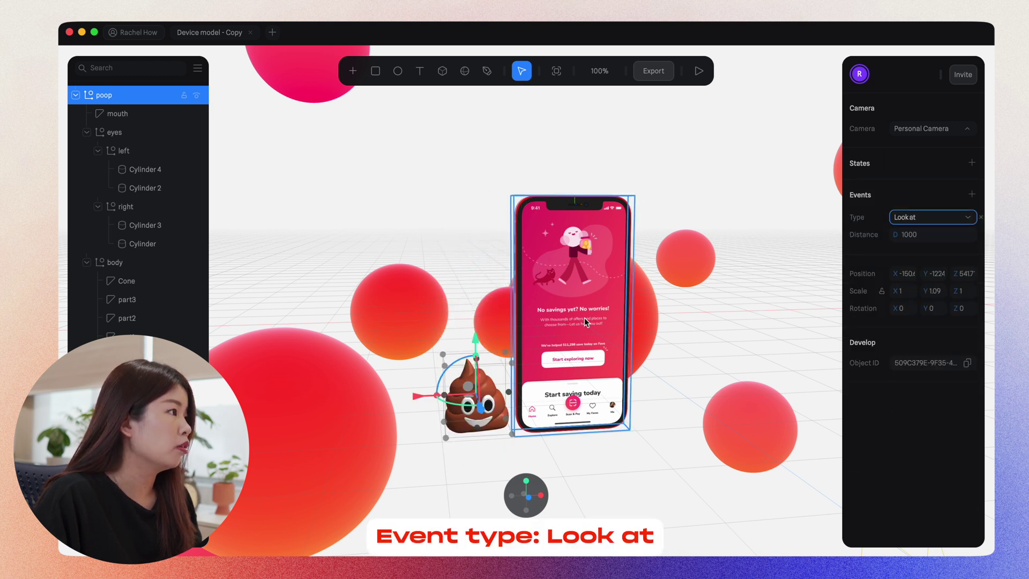
click(696, 76)
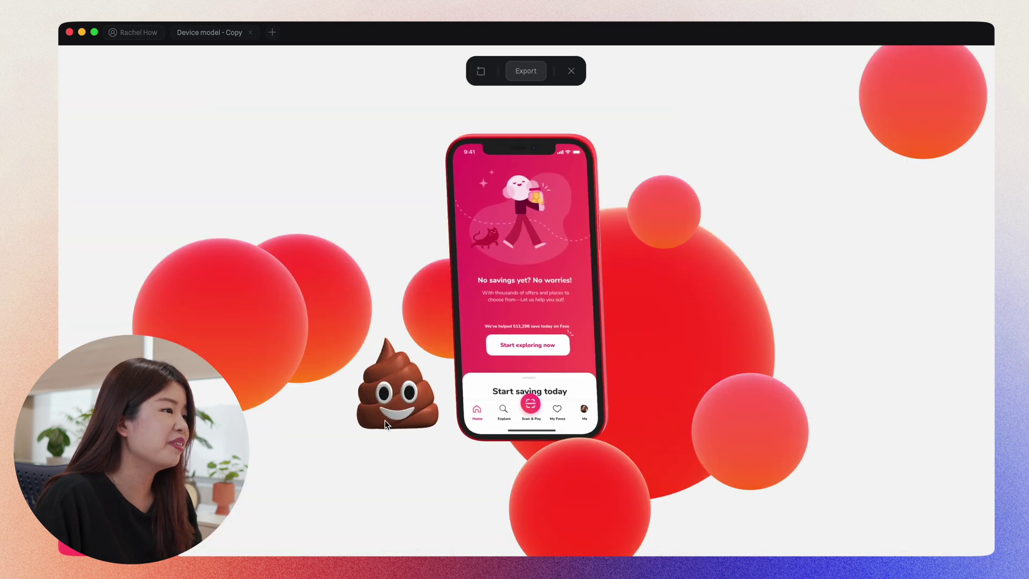
click(576, 73)
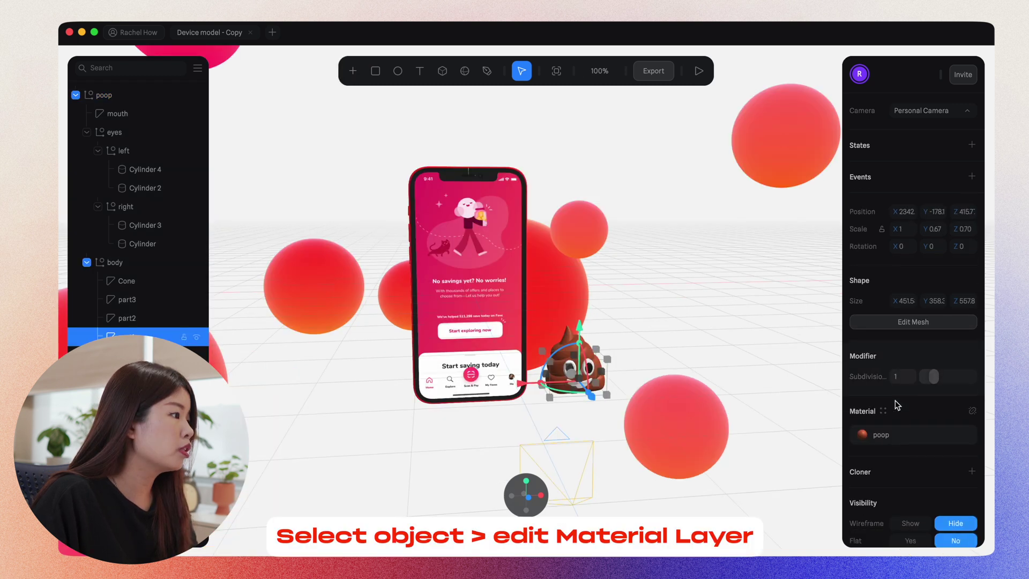
Step: Colour the poop material pink, sampling the red of the sphere behind the phone
scroll(889, 300, down, 3)
click(881, 278)
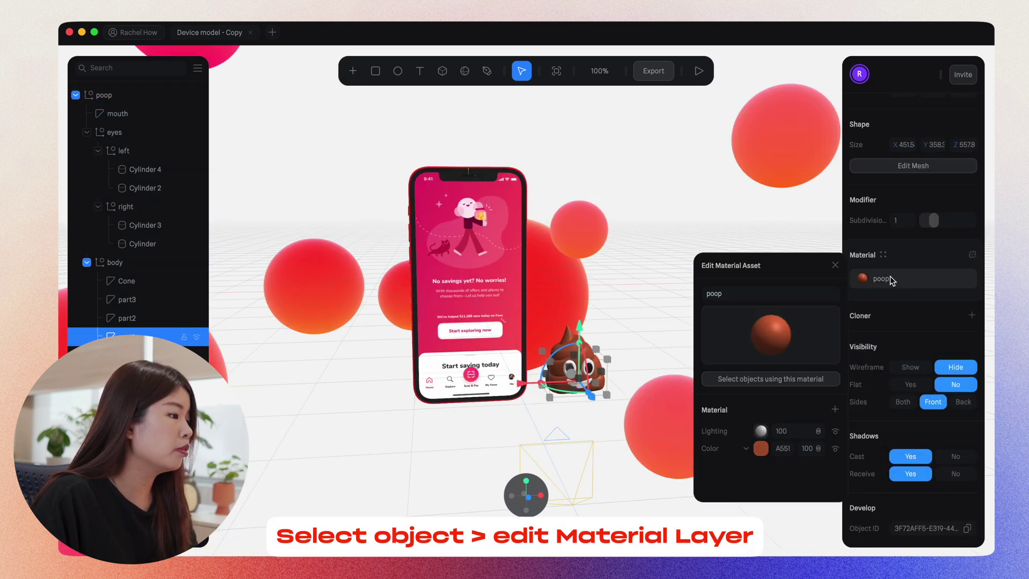
click(761, 447)
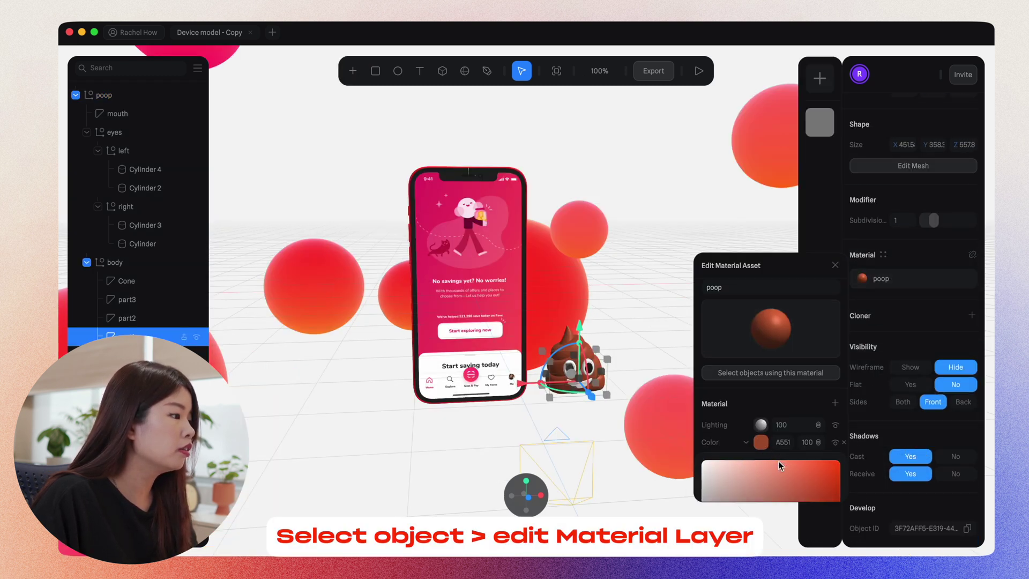
scroll(778, 461, down, 3)
click(797, 370)
scroll(795, 367, down, 1)
click(709, 486)
click(512, 269)
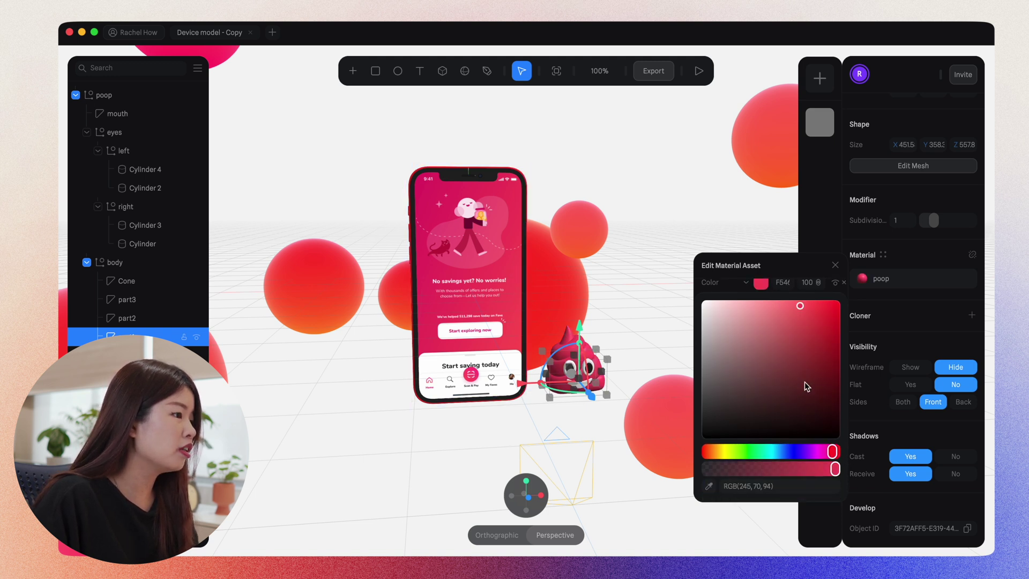
Step: Add a Glass layer at 50 and move it above the Color layer
scroll(805, 385, up, 2)
click(834, 334)
click(729, 431)
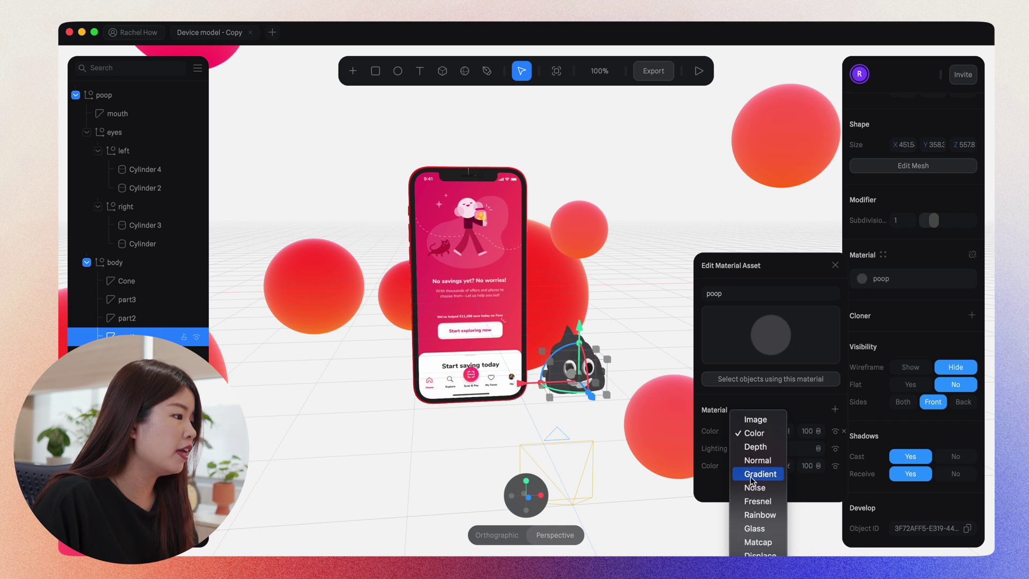
click(751, 529)
click(788, 431)
text(50)
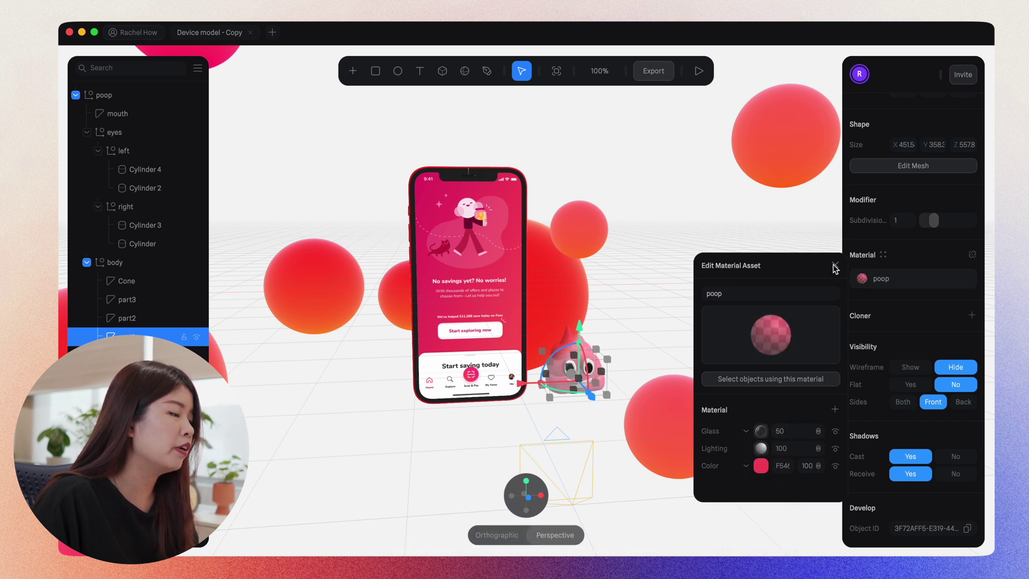
click(834, 266)
drag(557, 426, 596, 430)
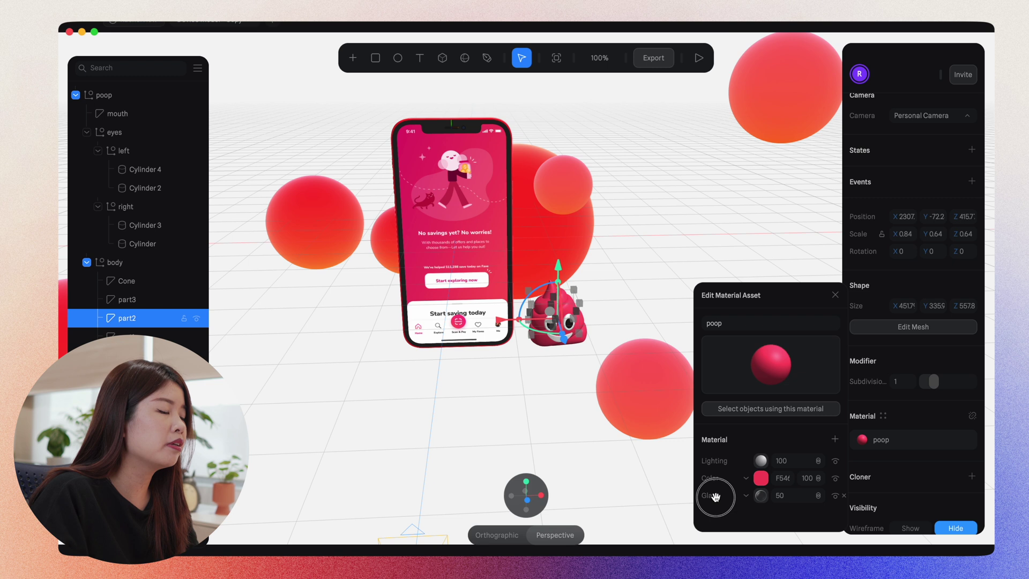
drag(716, 494, 718, 472)
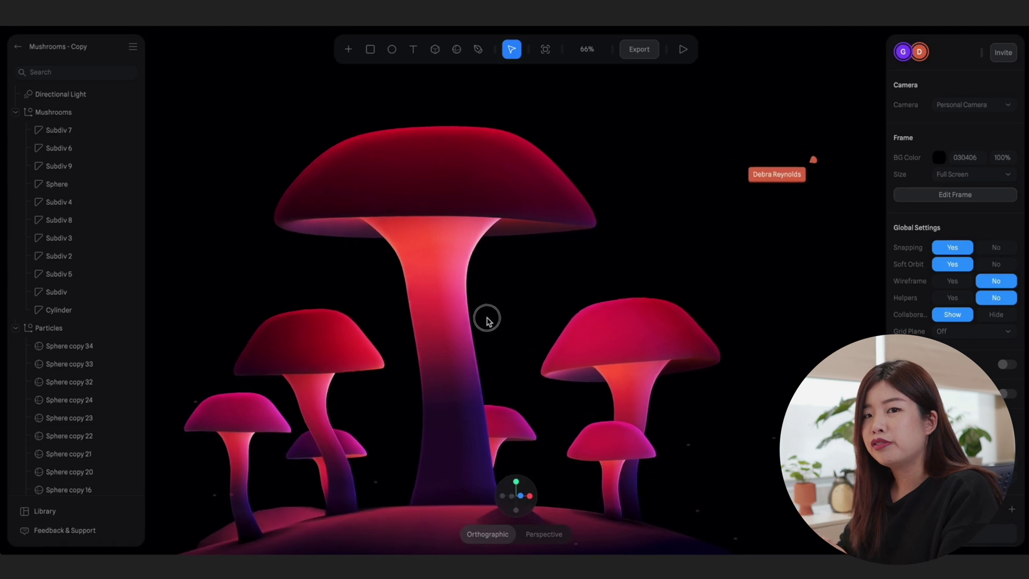
Step: Orbit closer around the glowing mushroom scene
drag(487, 319, 426, 336)
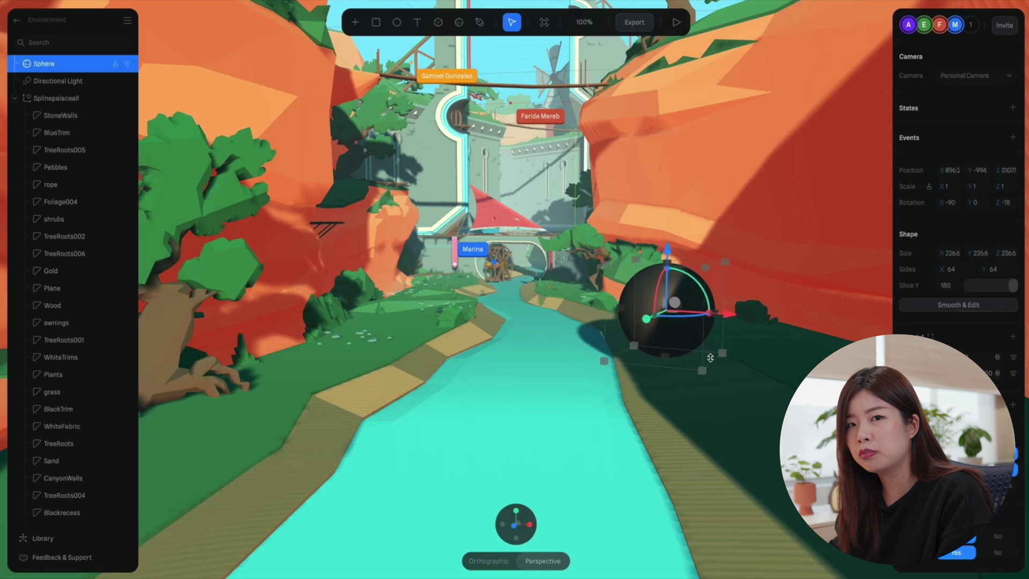
scroll(708, 378, up, 5)
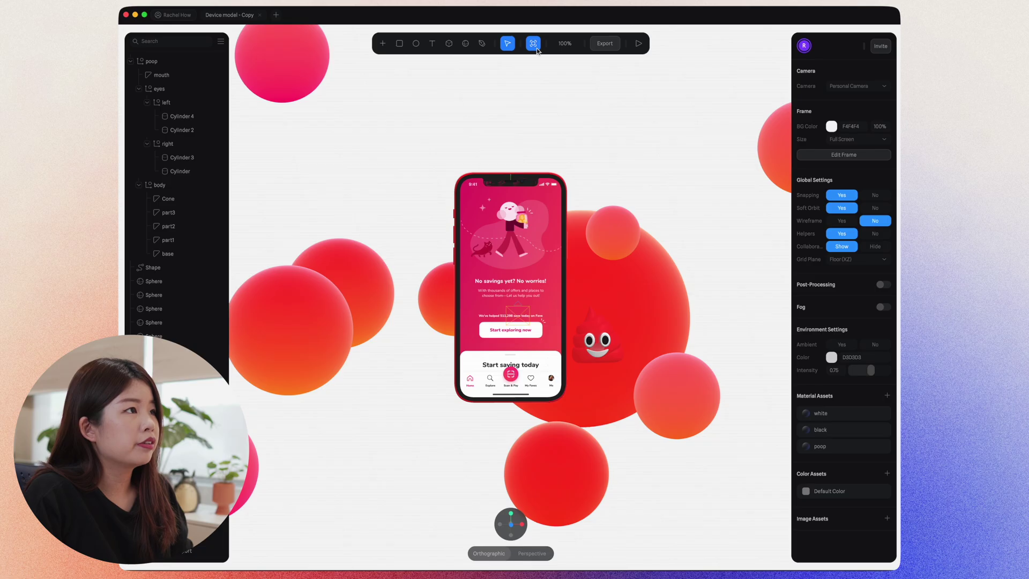
Step: Frame the phone scene at the Twitter 1040×584 preset and bring up Export
click(534, 46)
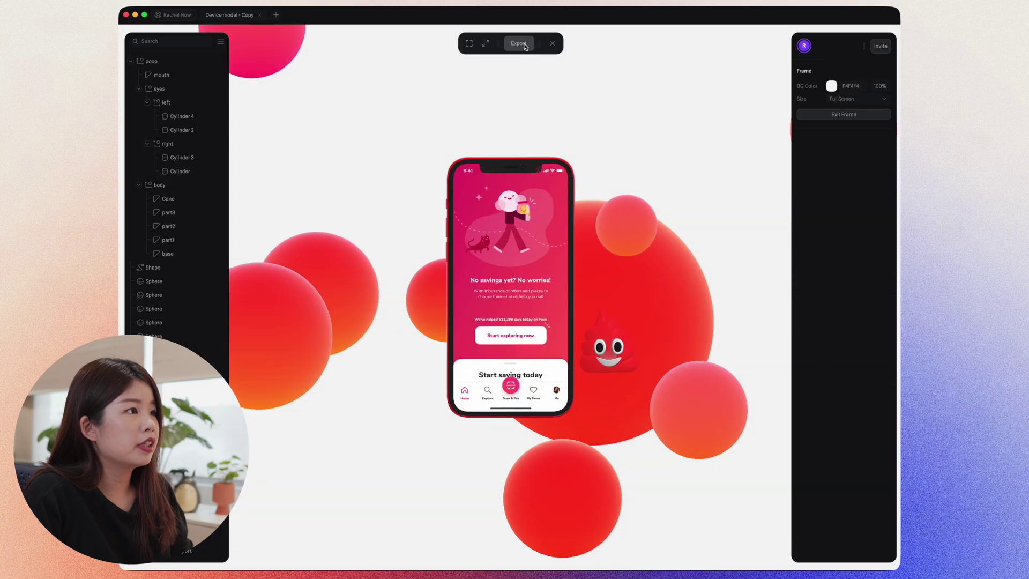
click(876, 100)
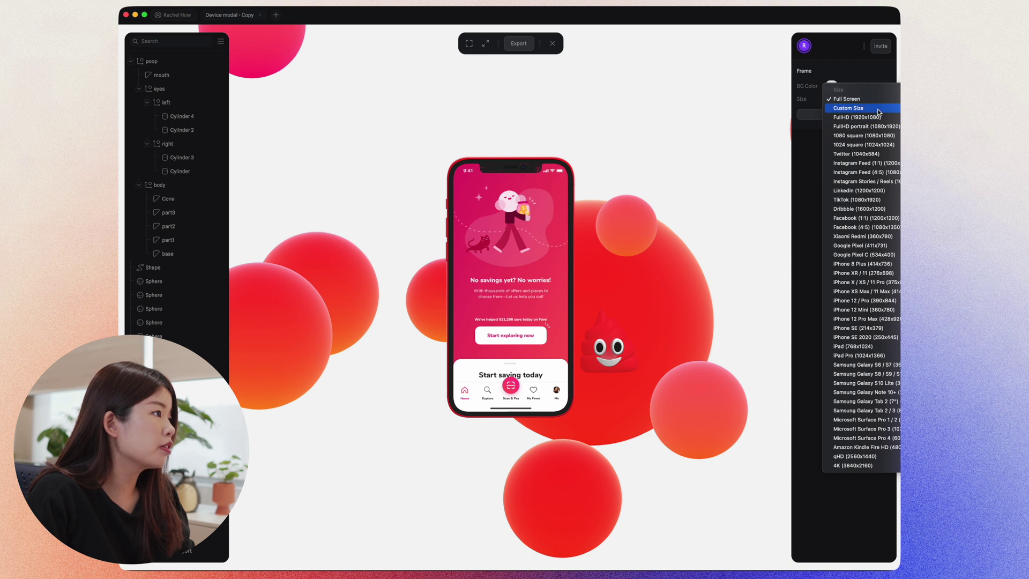
click(855, 153)
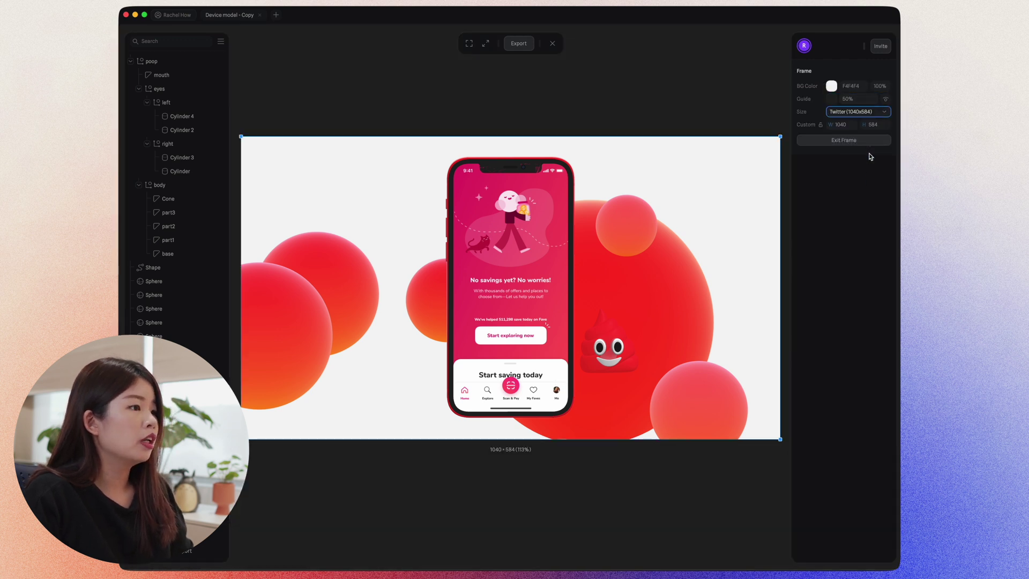
click(518, 44)
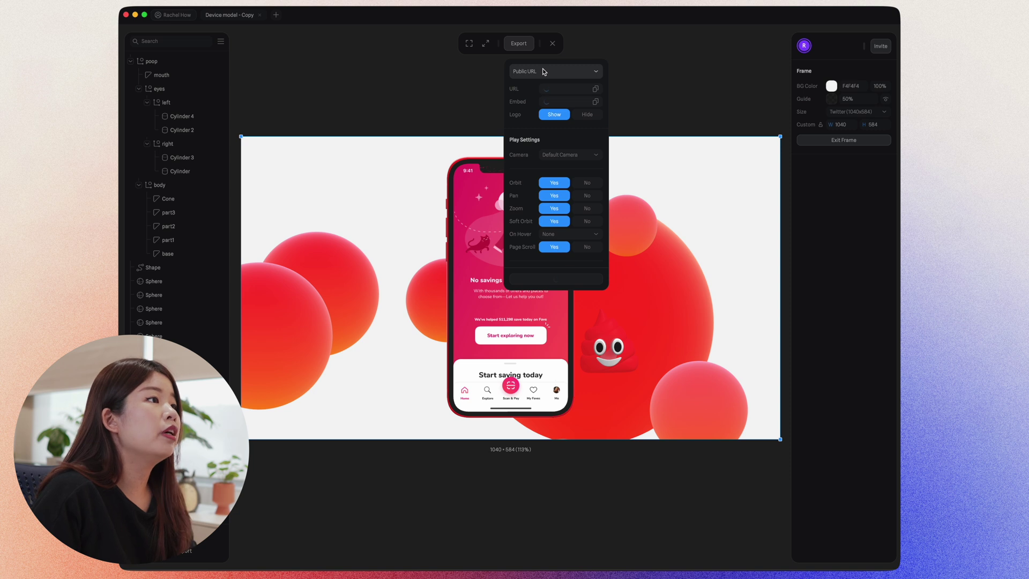
Step: Keep Public URL as the export type and scroll through its play settings
click(542, 71)
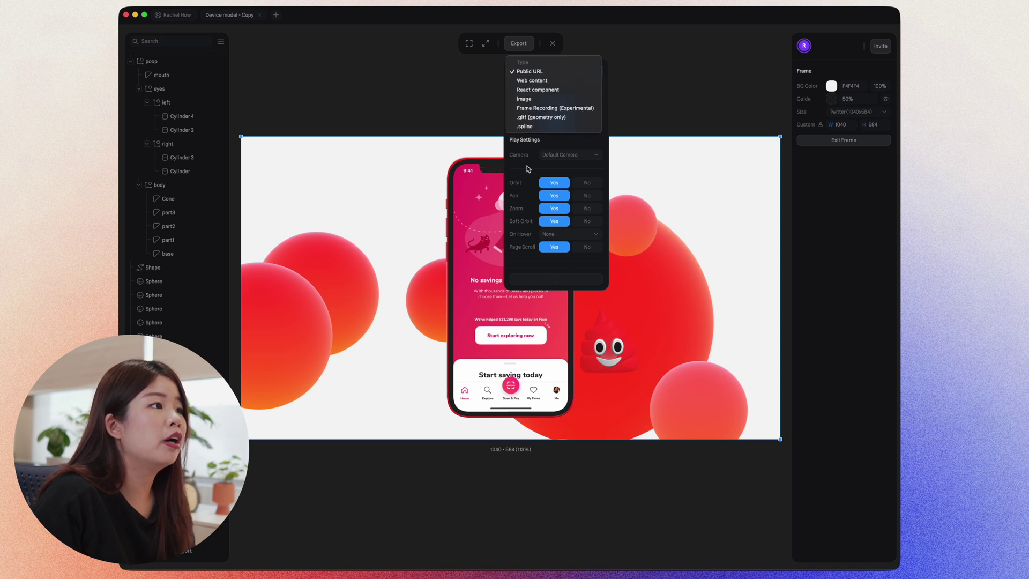
key(Escape)
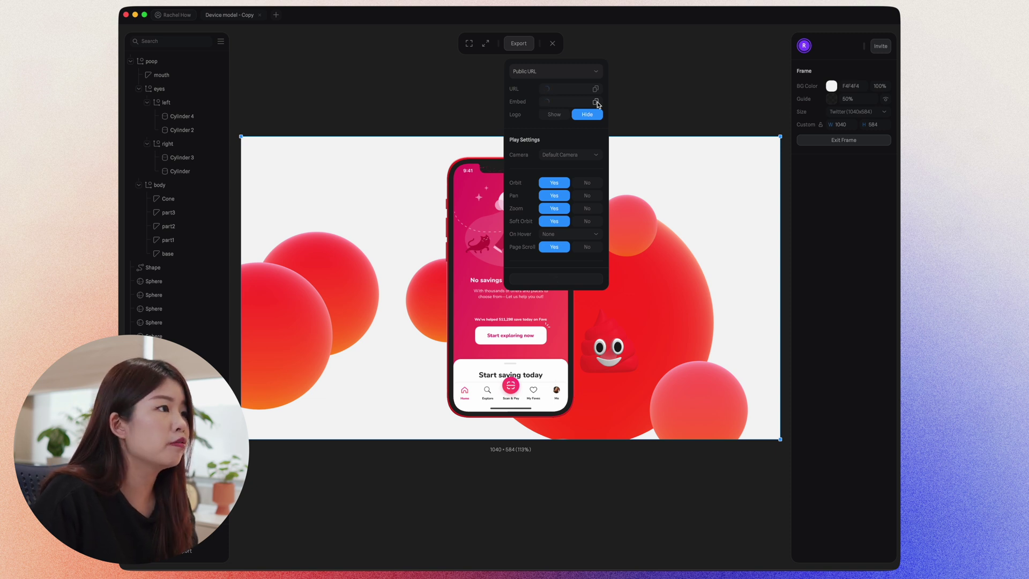
scroll(595, 171, down, 1)
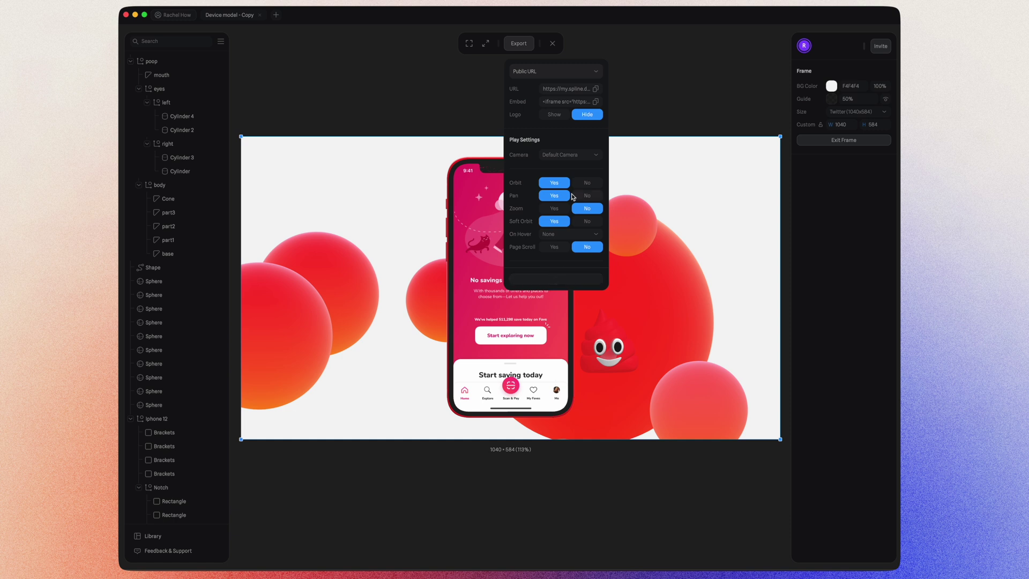
scroll(572, 197, down, 5)
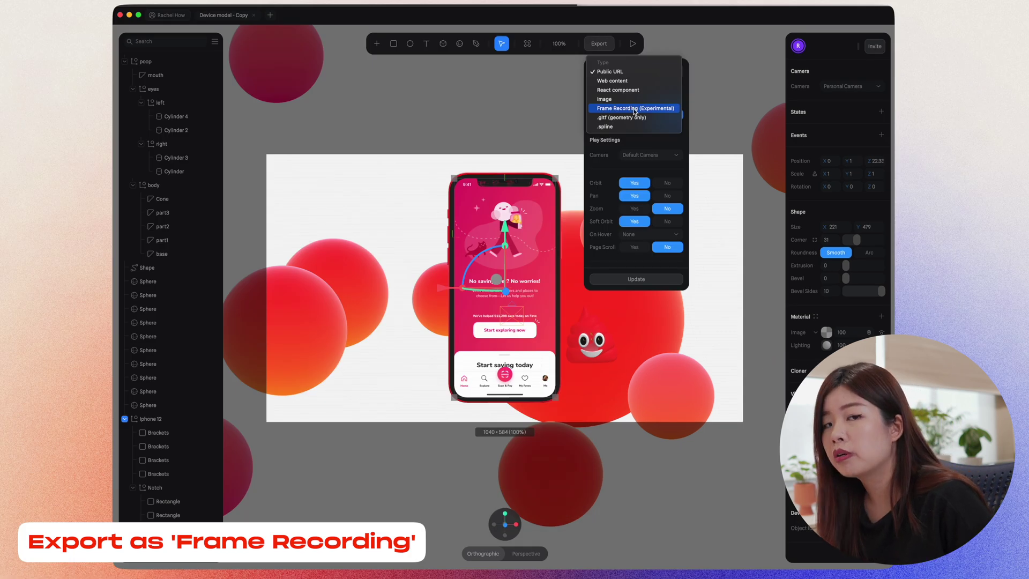
Step: Record the framed scene as an MP4 and return to the full editor
click(635, 109)
click(637, 89)
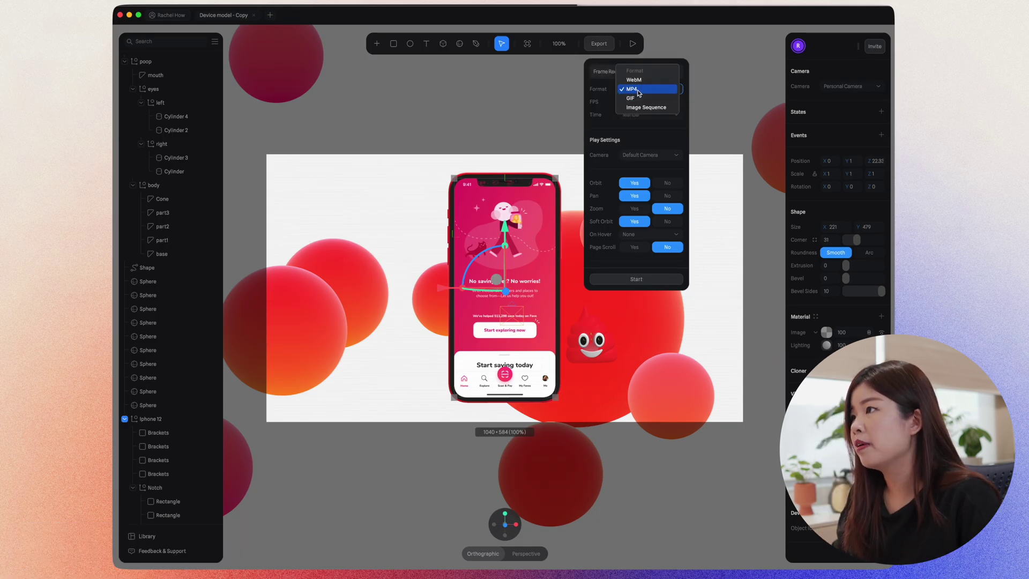
click(637, 90)
click(636, 278)
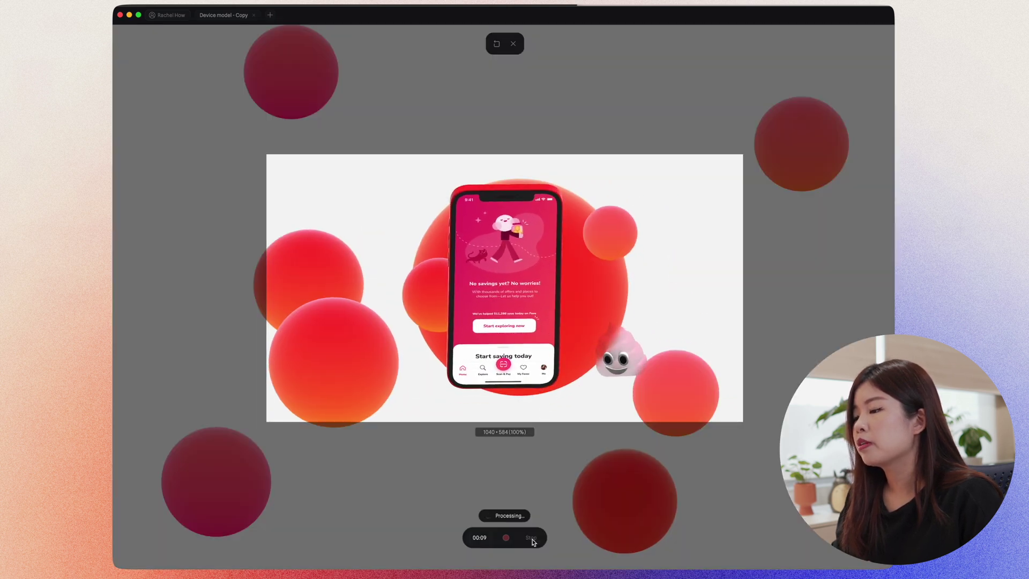
click(531, 538)
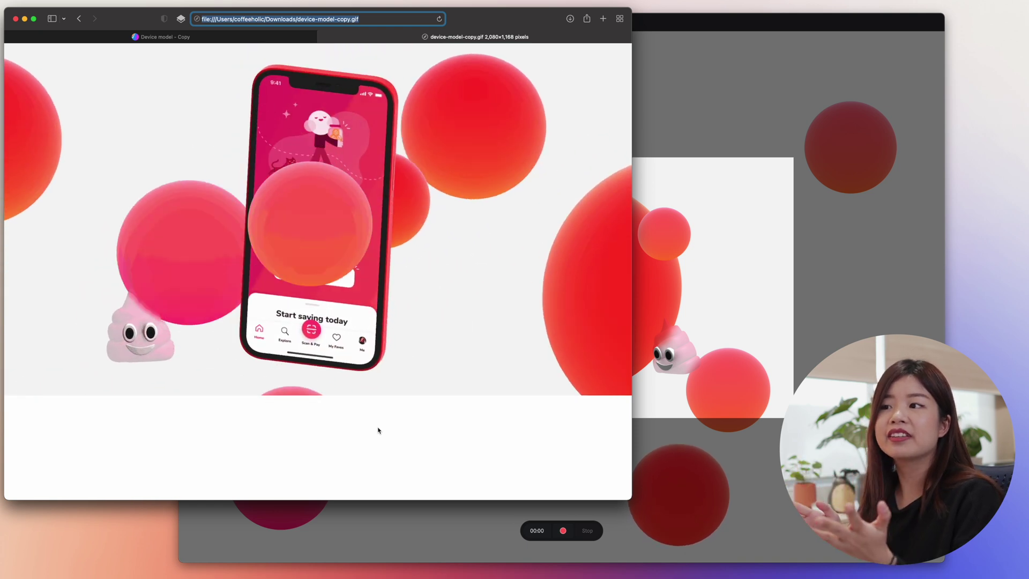
click(747, 322)
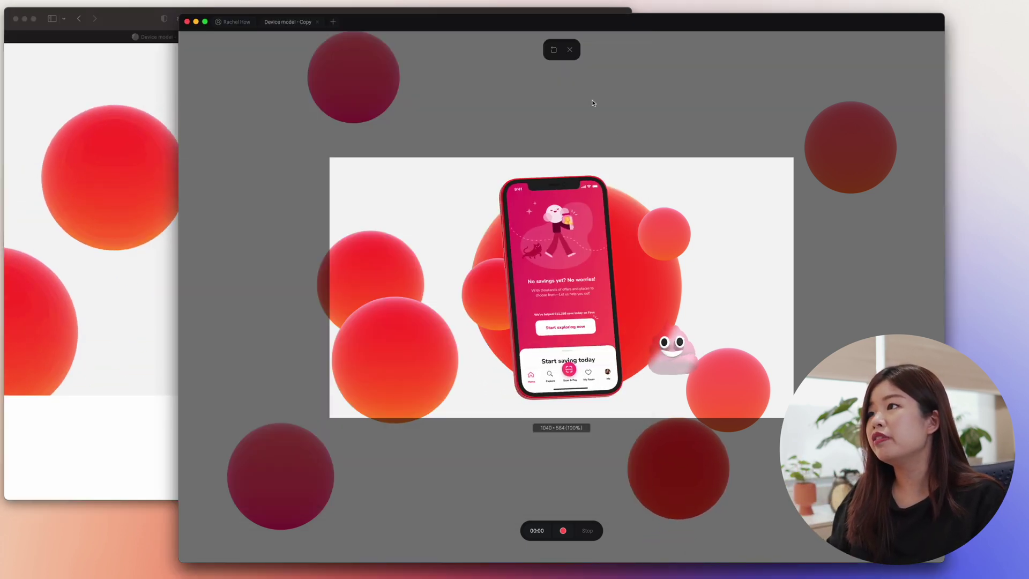
click(569, 47)
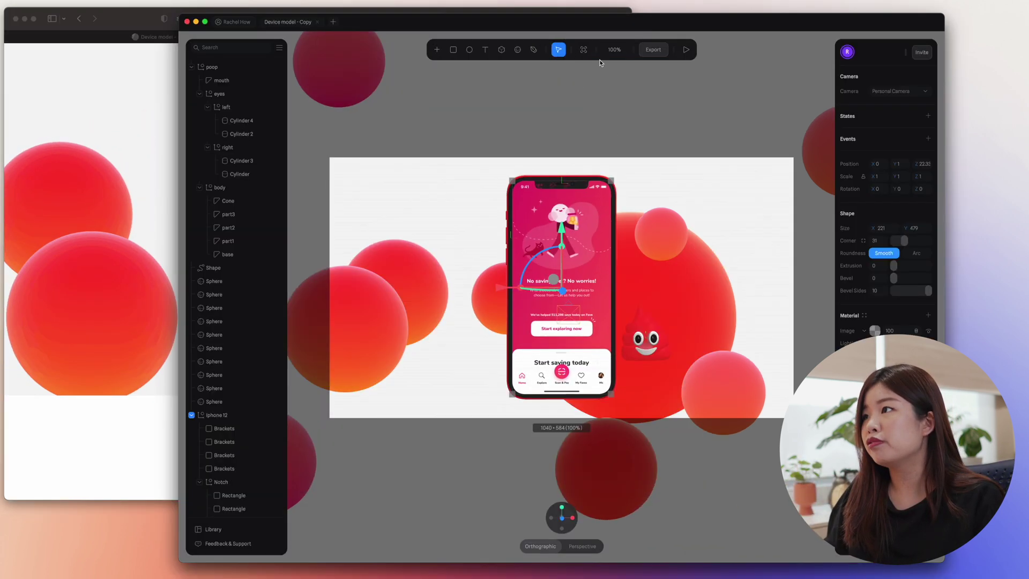
Step: Copy the scene's embed code to the clipboard
click(153, 297)
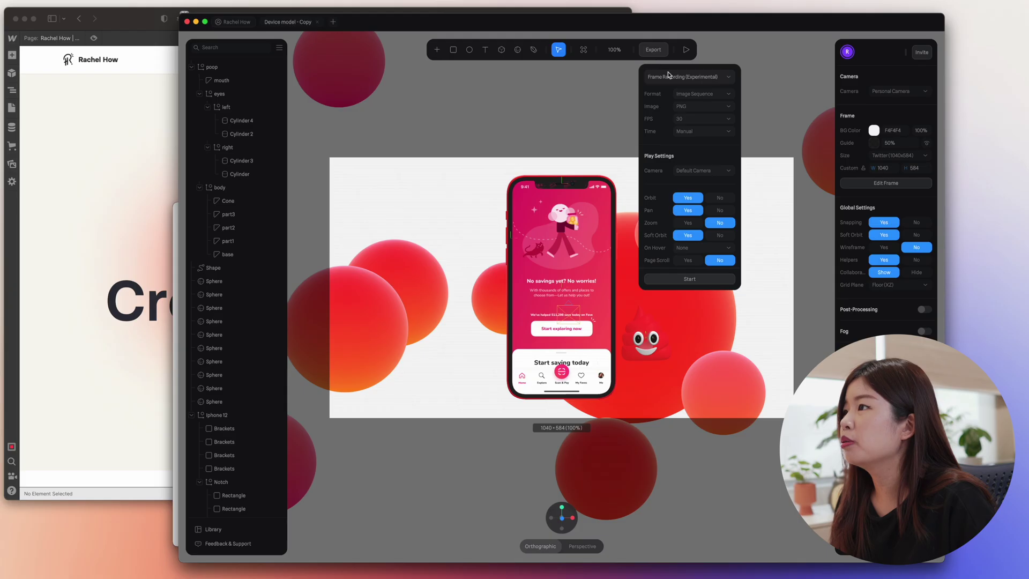
click(727, 106)
click(718, 45)
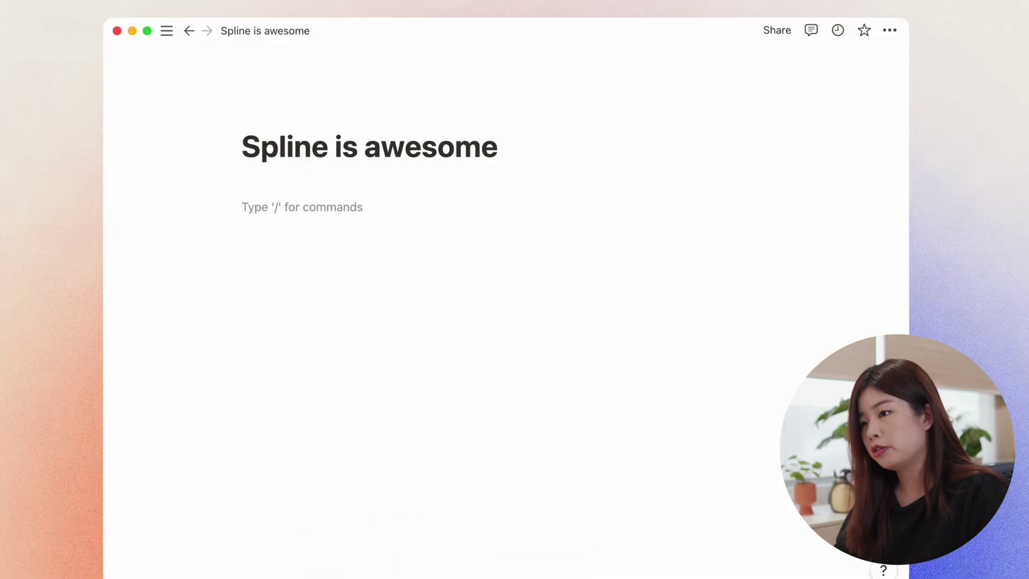
Step: Add an Embed block with the pasted Spline scene link, then drag the phone scene to orbit it
text(/)
scroll(316, 318, down, 5)
click(315, 349)
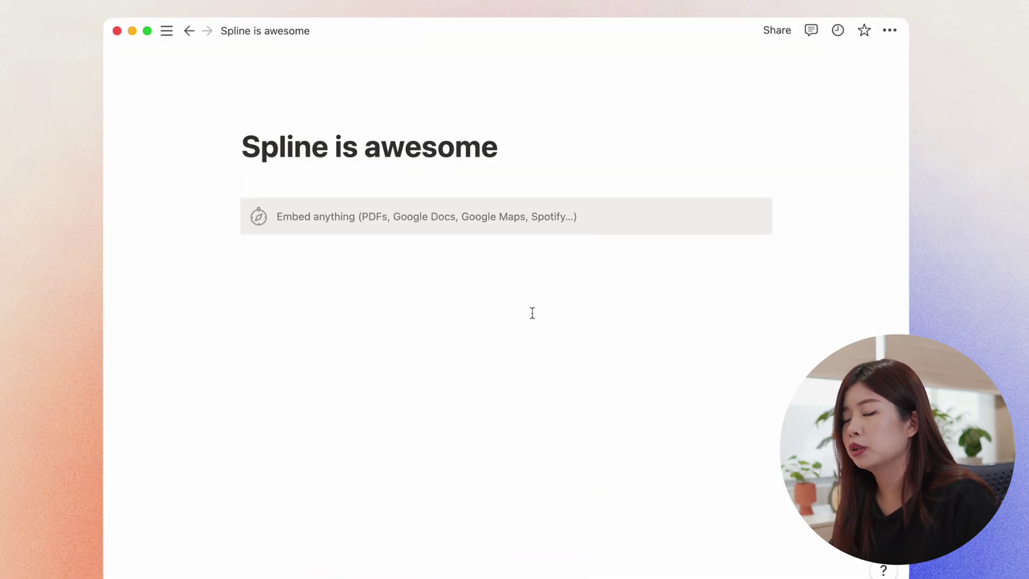
key(super+v)
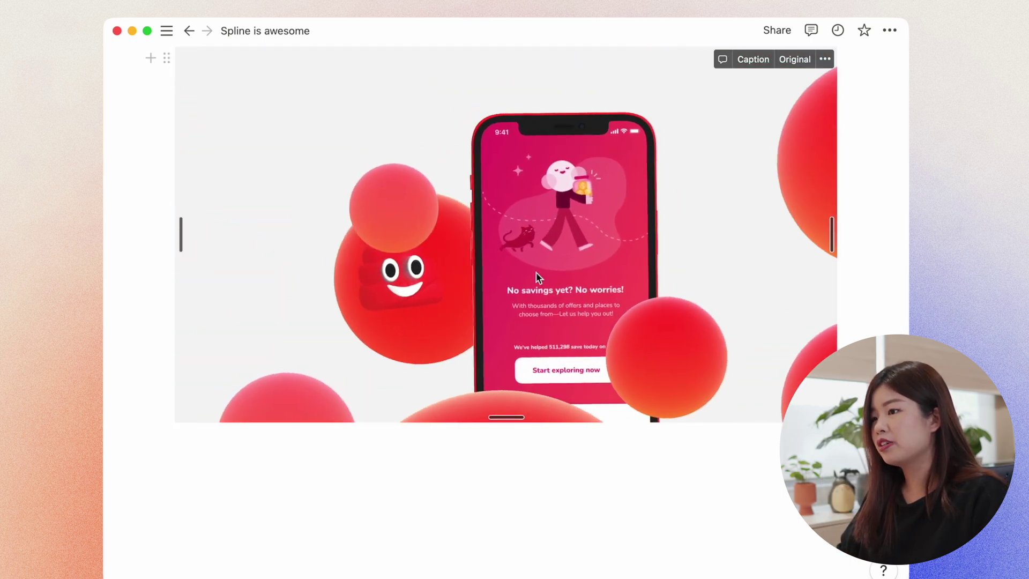
scroll(545, 333, up, 3)
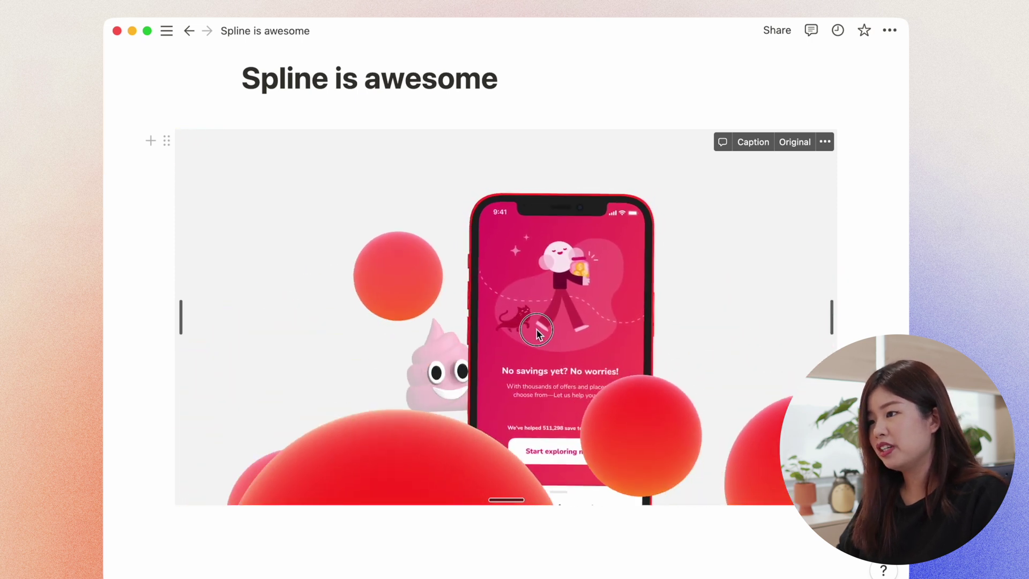
click(557, 323)
drag(557, 323, 552, 364)
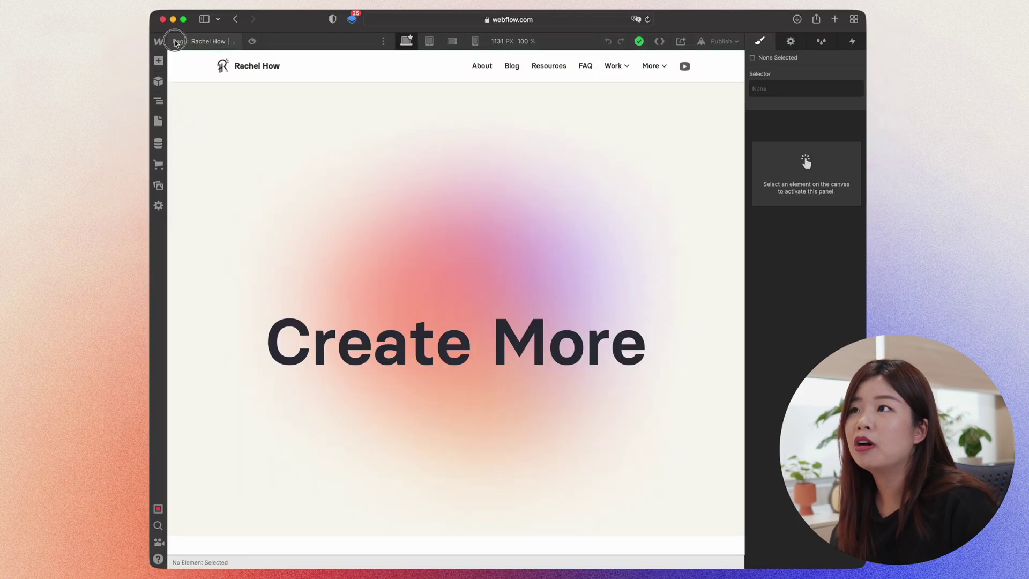
Step: On the Test page, add an HTML Embed element containing the Spline scene's iframe code
click(176, 43)
click(195, 453)
click(159, 62)
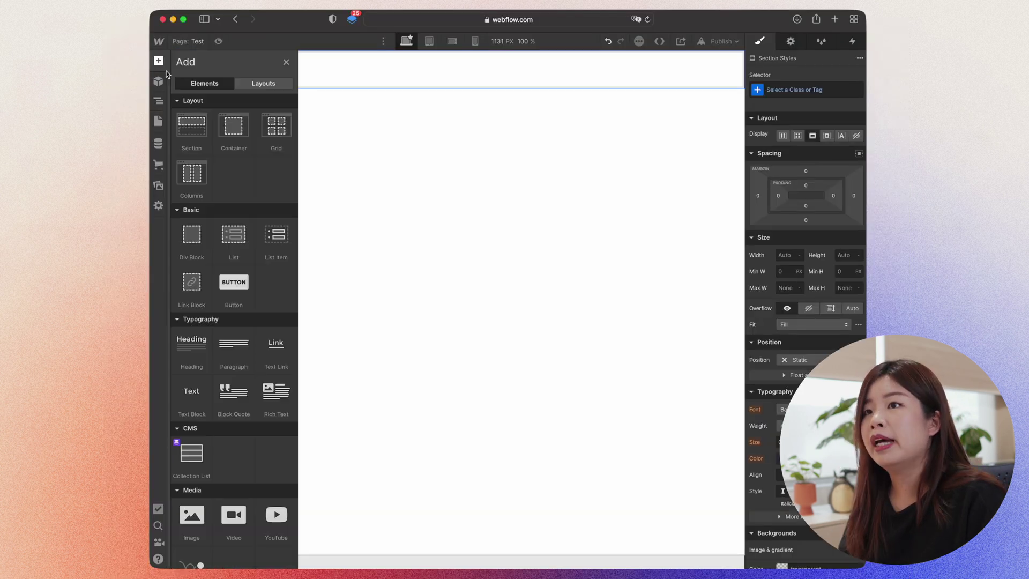
scroll(224, 353, down, 8)
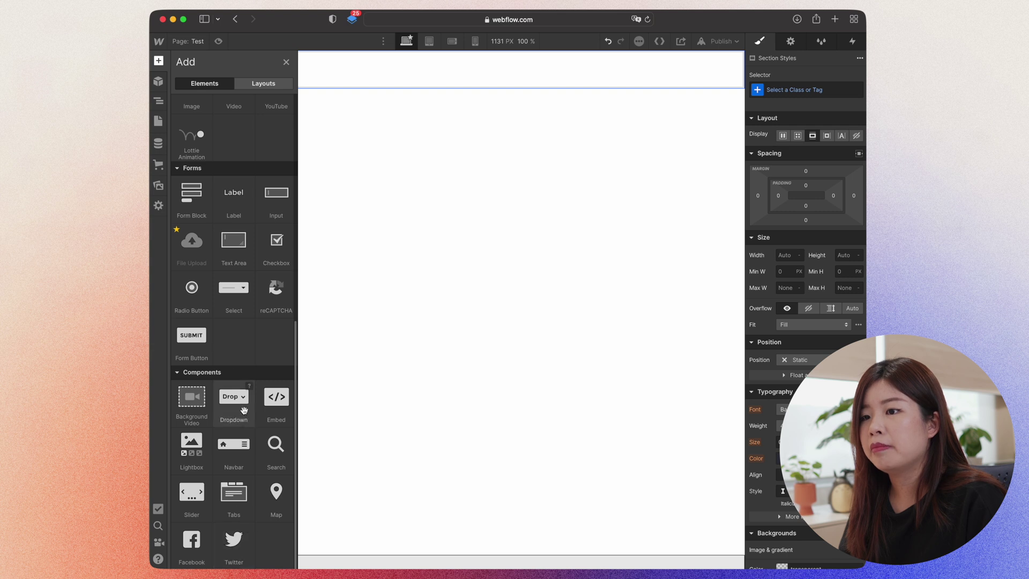
click(273, 408)
key(super+v)
click(670, 443)
Step: Set the embed's height to 600 px
click(846, 255)
text(50)
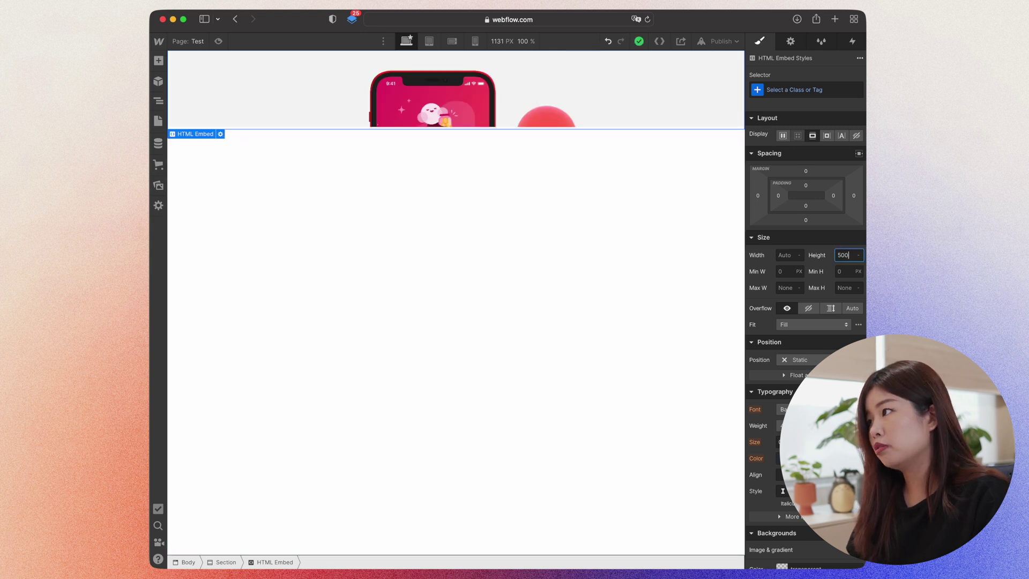
key(Return)
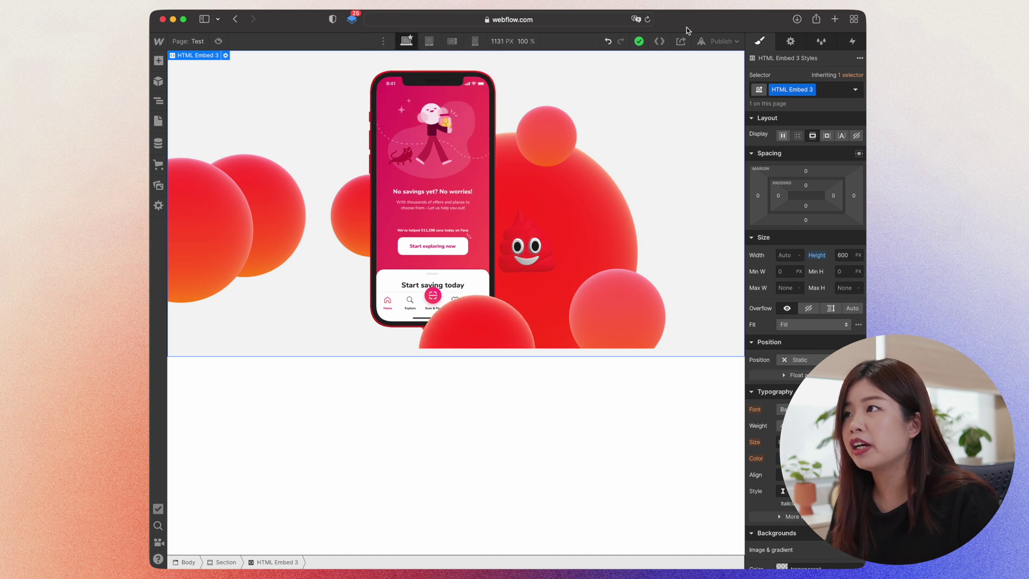
click(712, 41)
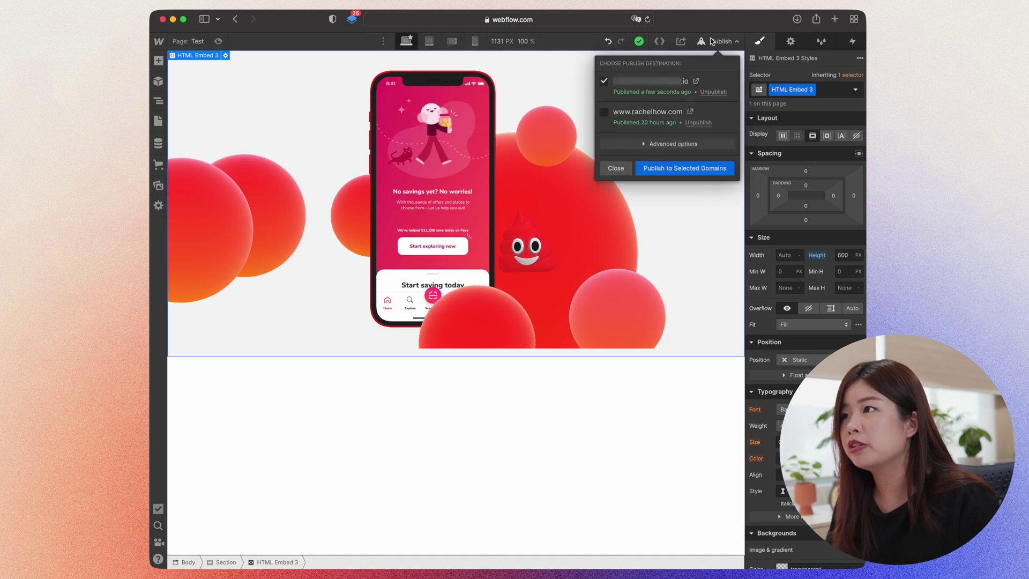
click(571, 432)
Step: Preview the embed at tablet, landscape and portrait phone widths, then open the published staging site
click(453, 41)
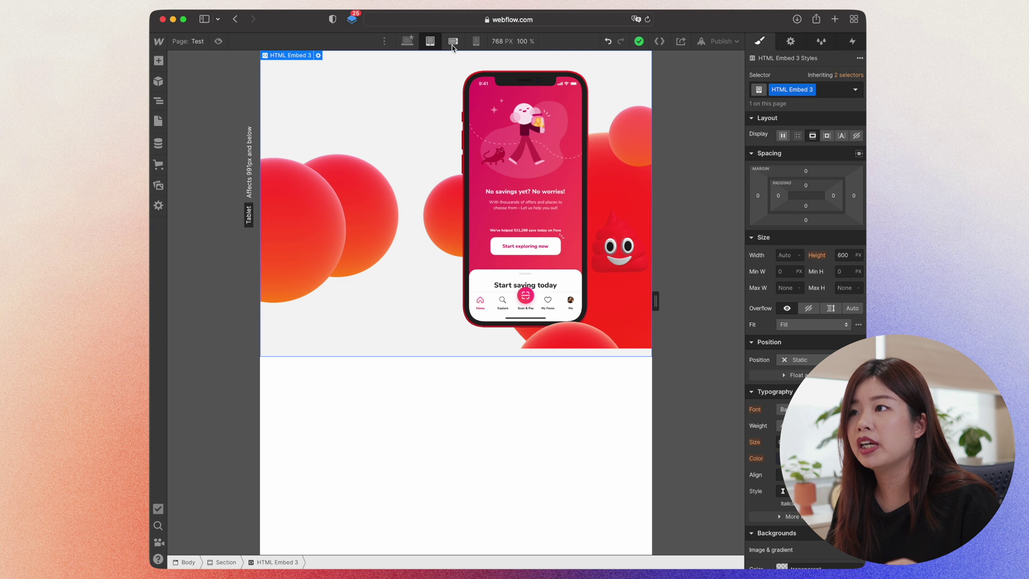
click(453, 41)
click(476, 41)
click(430, 42)
click(452, 42)
click(475, 41)
click(453, 41)
click(429, 41)
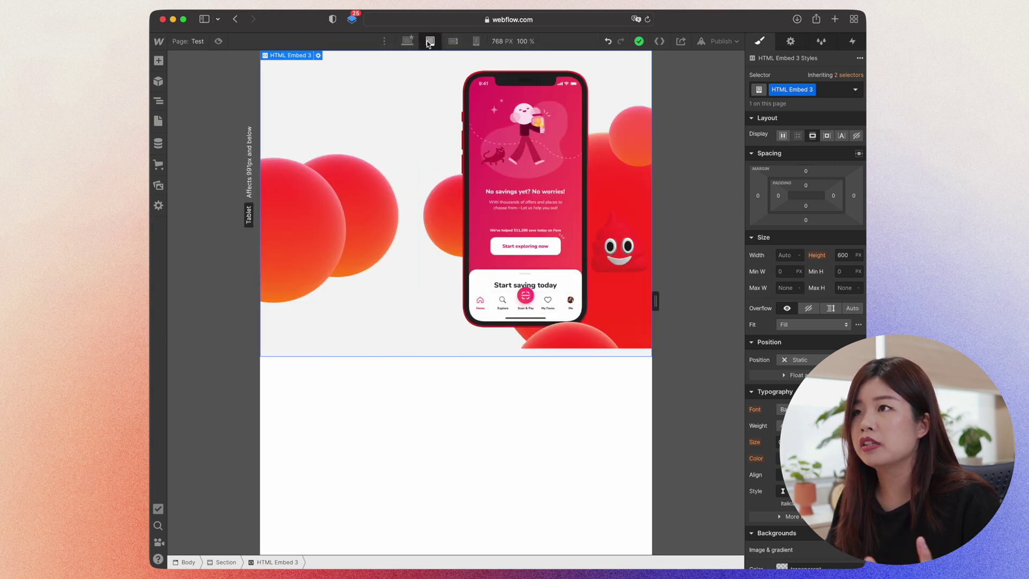
click(407, 41)
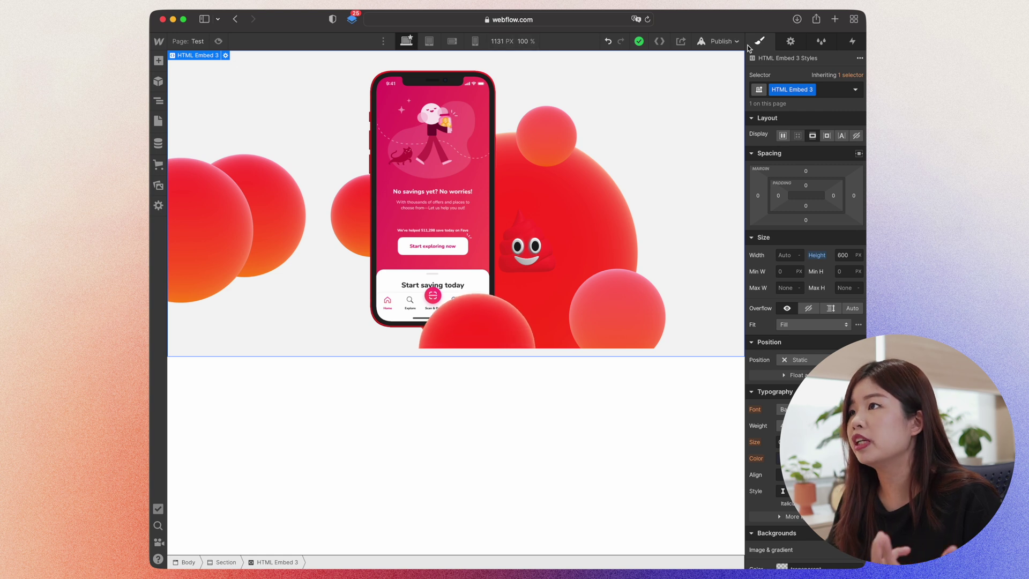
click(718, 41)
click(633, 78)
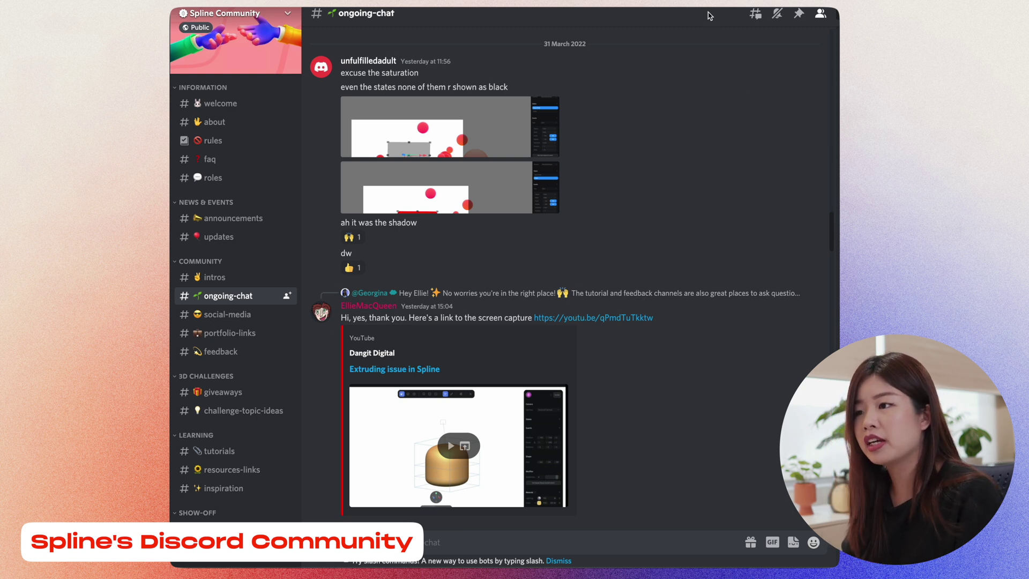
scroll(251, 385, down, 3)
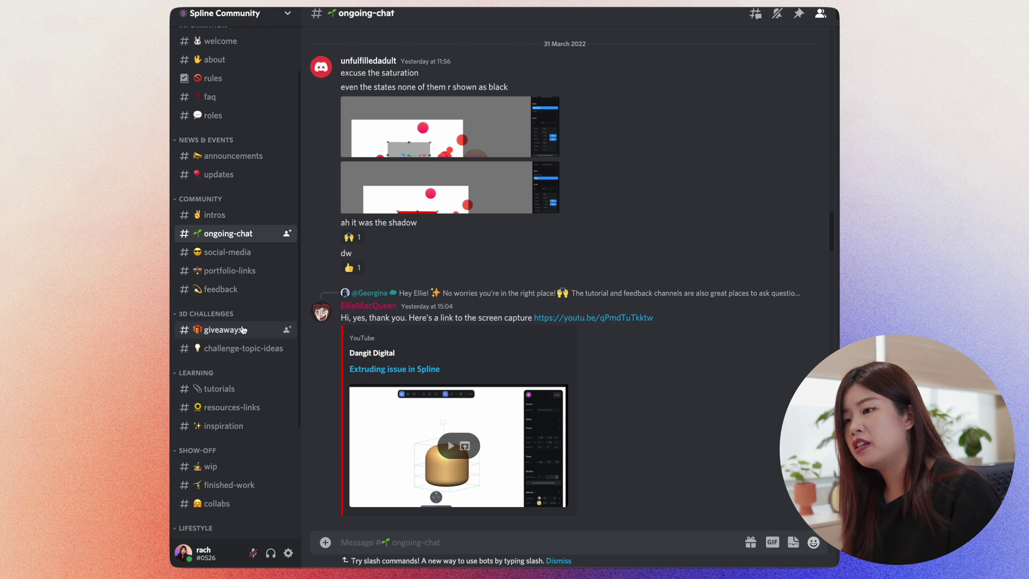
scroll(242, 329, down, 3)
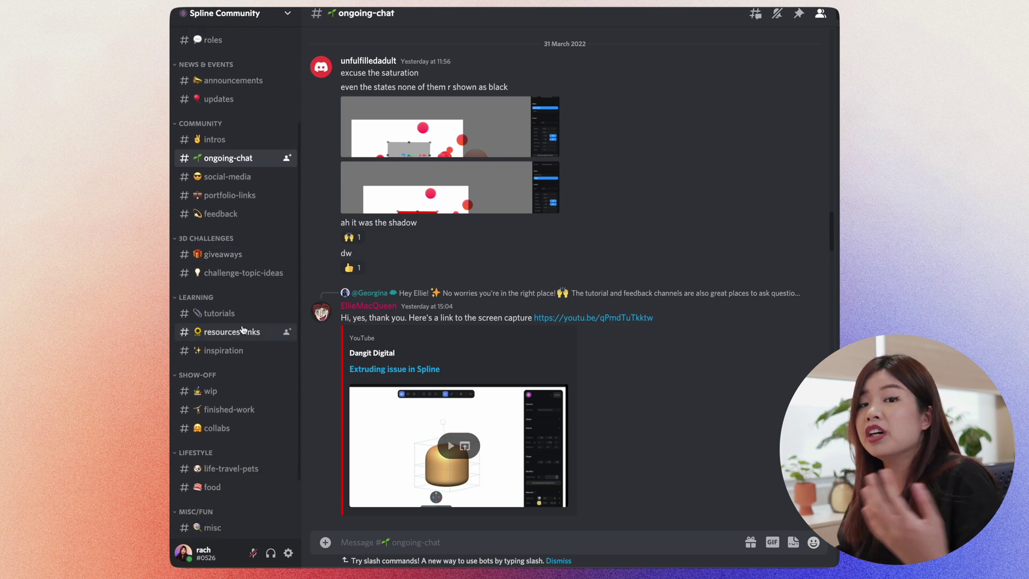
scroll(242, 329, down, 2)
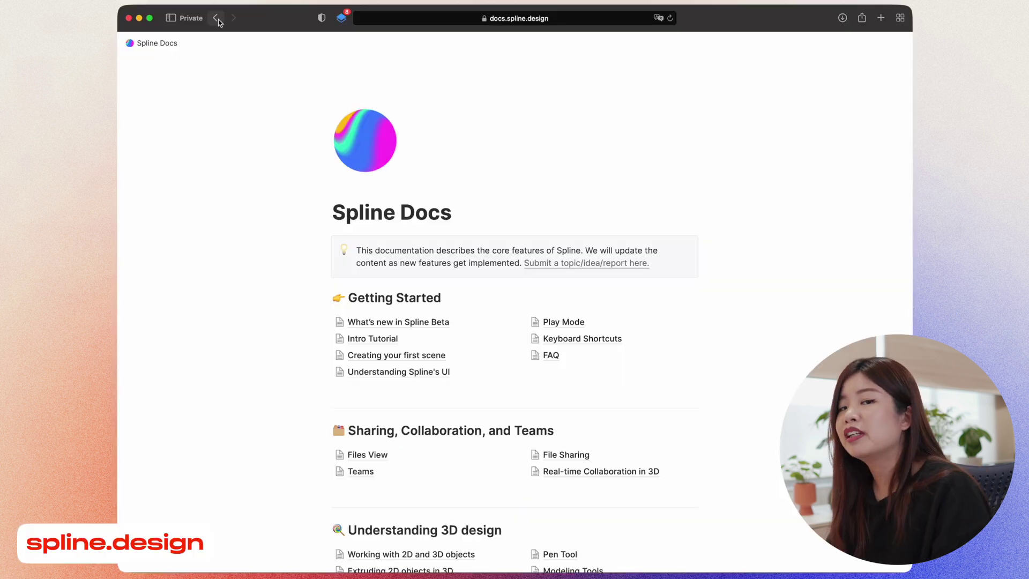
click(216, 17)
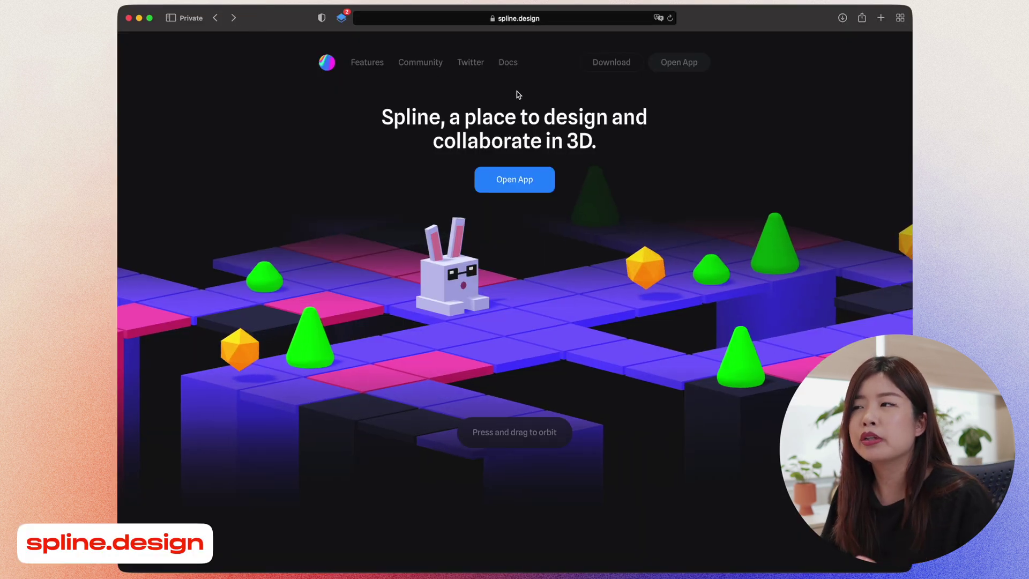
Step: Go to Docs from the spline.design navigation and scroll down through the documentation topics
click(507, 62)
scroll(523, 321, down, 10)
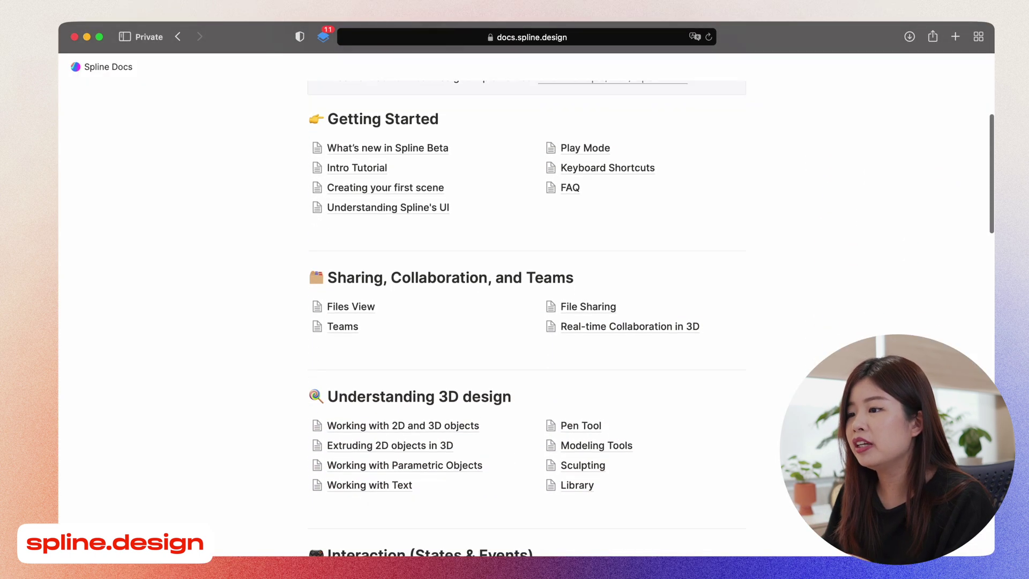
scroll(522, 321, down, 10)
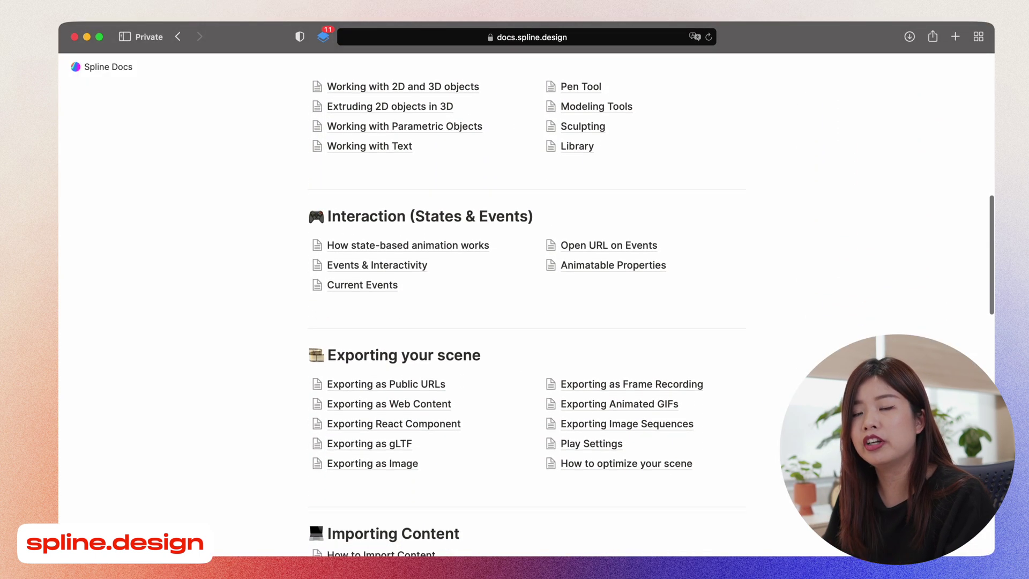
scroll(522, 321, down, 10)
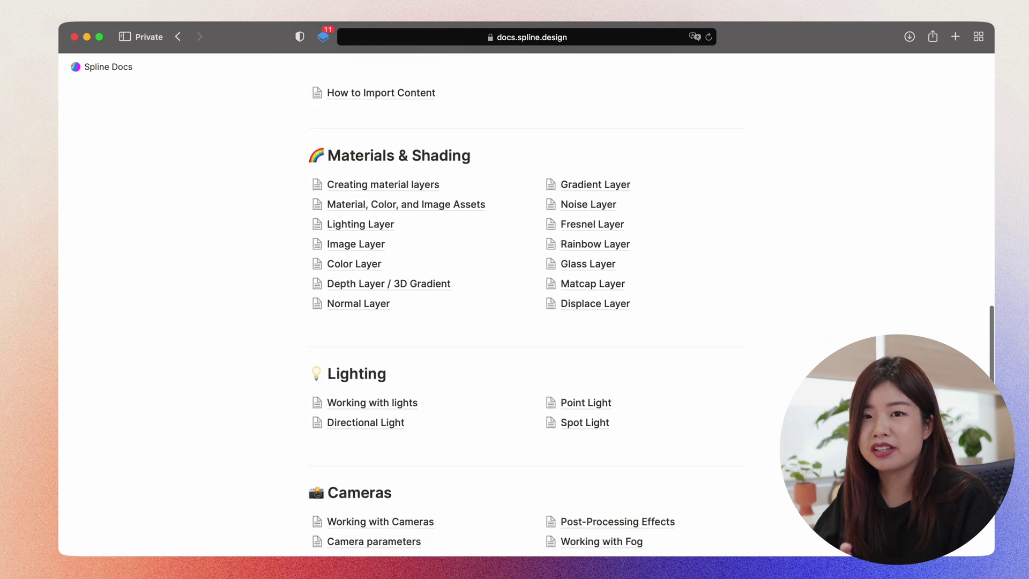
scroll(523, 322, down, 5)
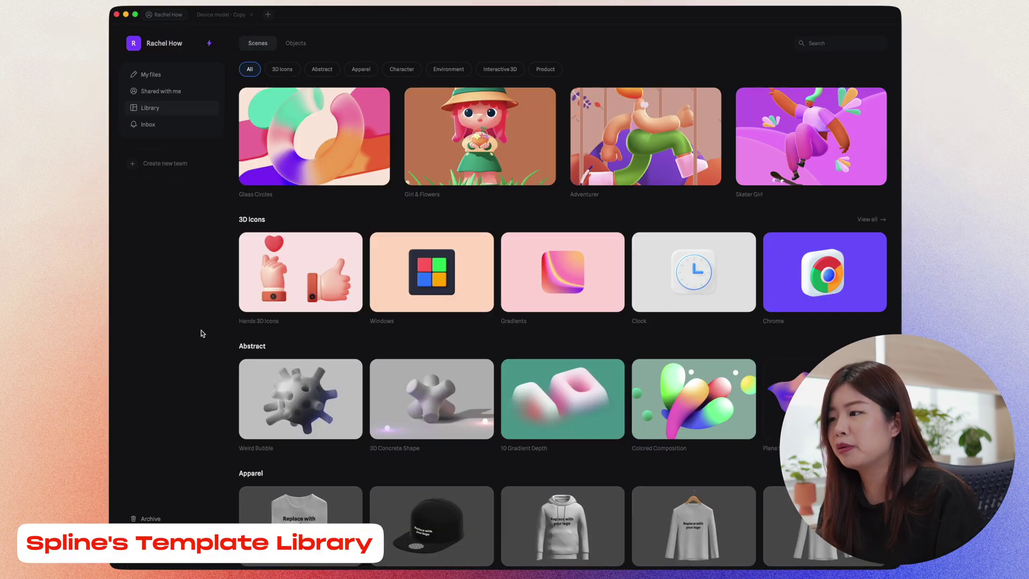
scroll(555, 395, down, 6)
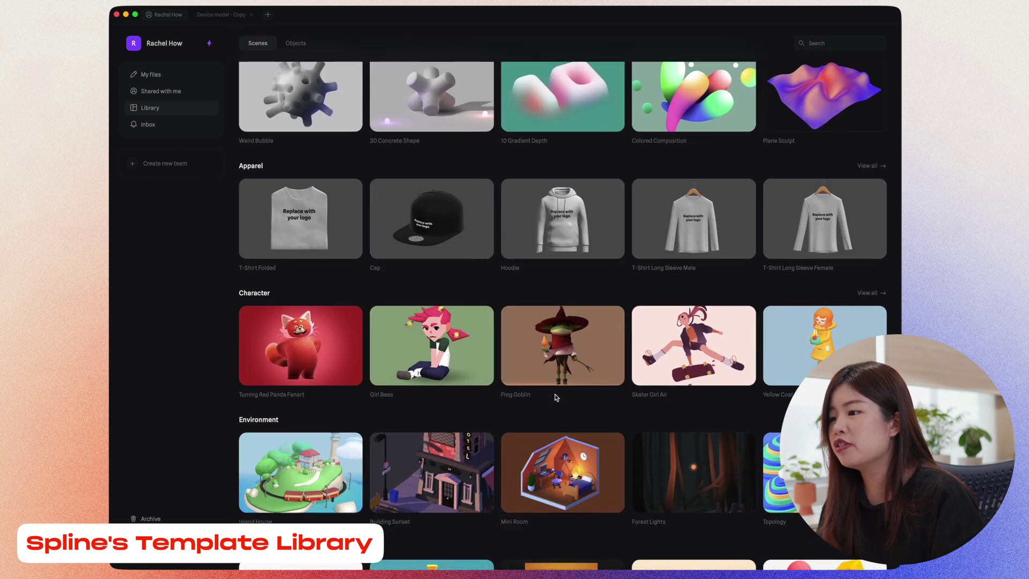
scroll(555, 396, down, 2)
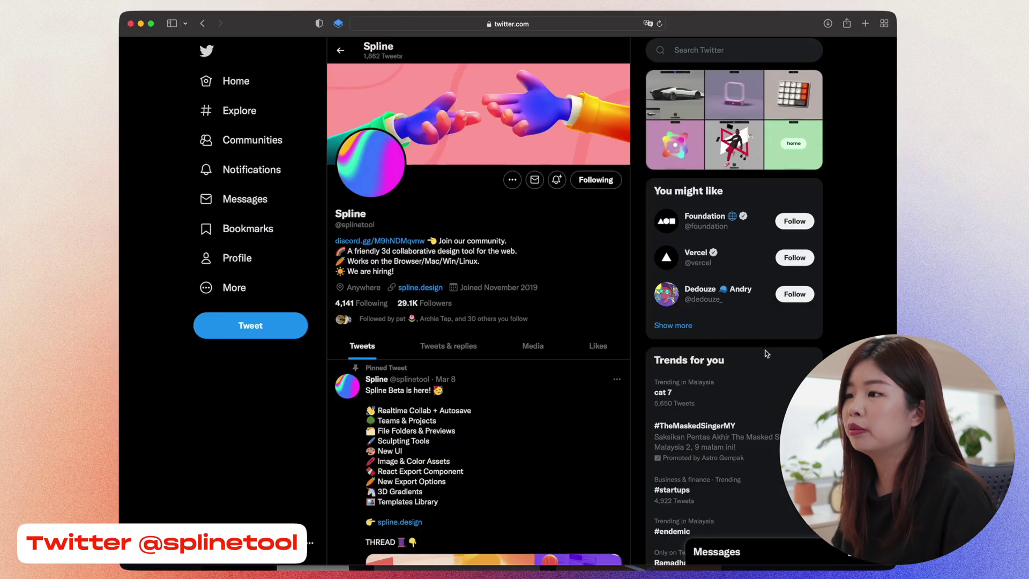
scroll(766, 354, down, 15)
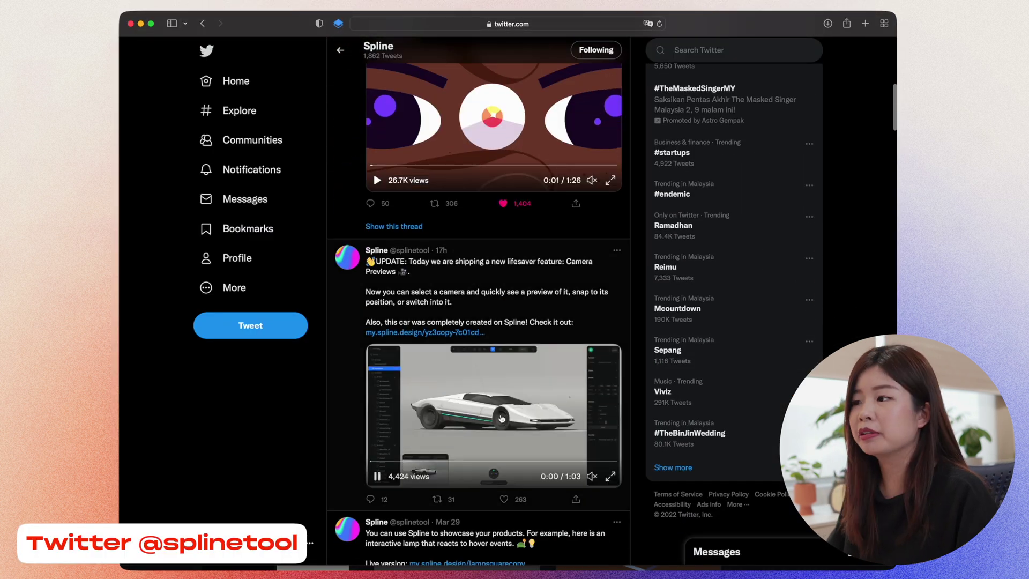
scroll(346, 489, down, 3)
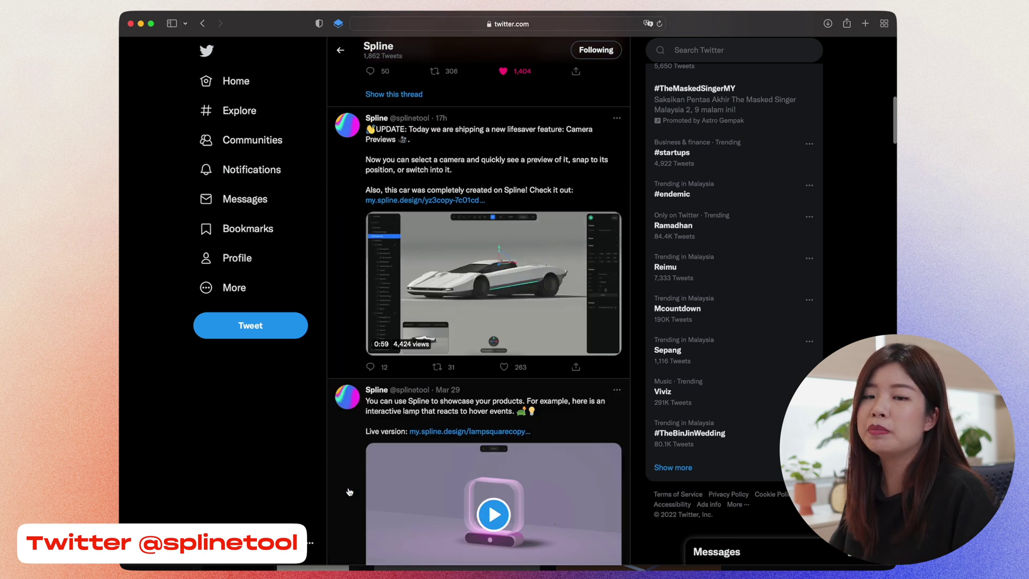
scroll(349, 491, down, 3)
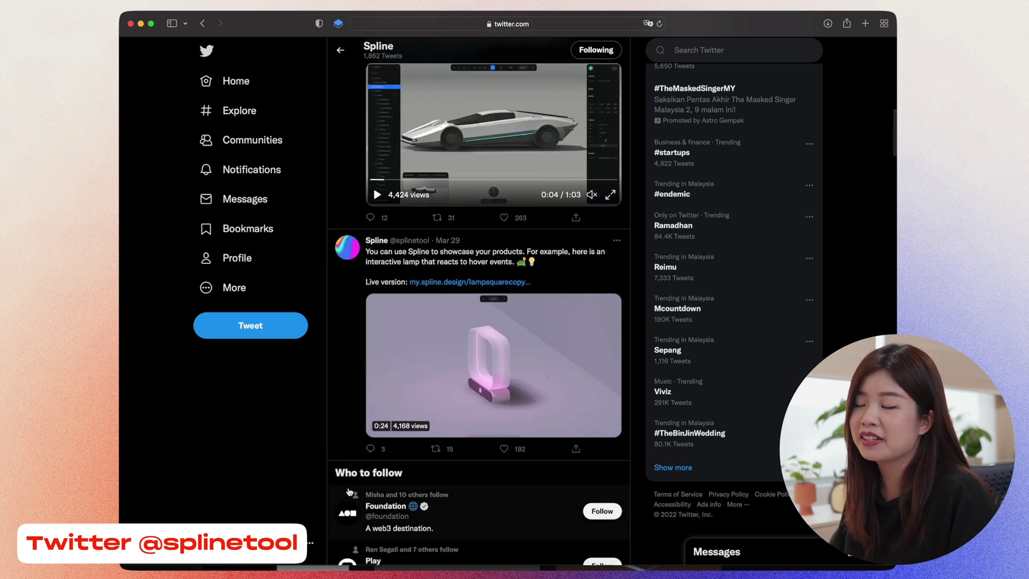